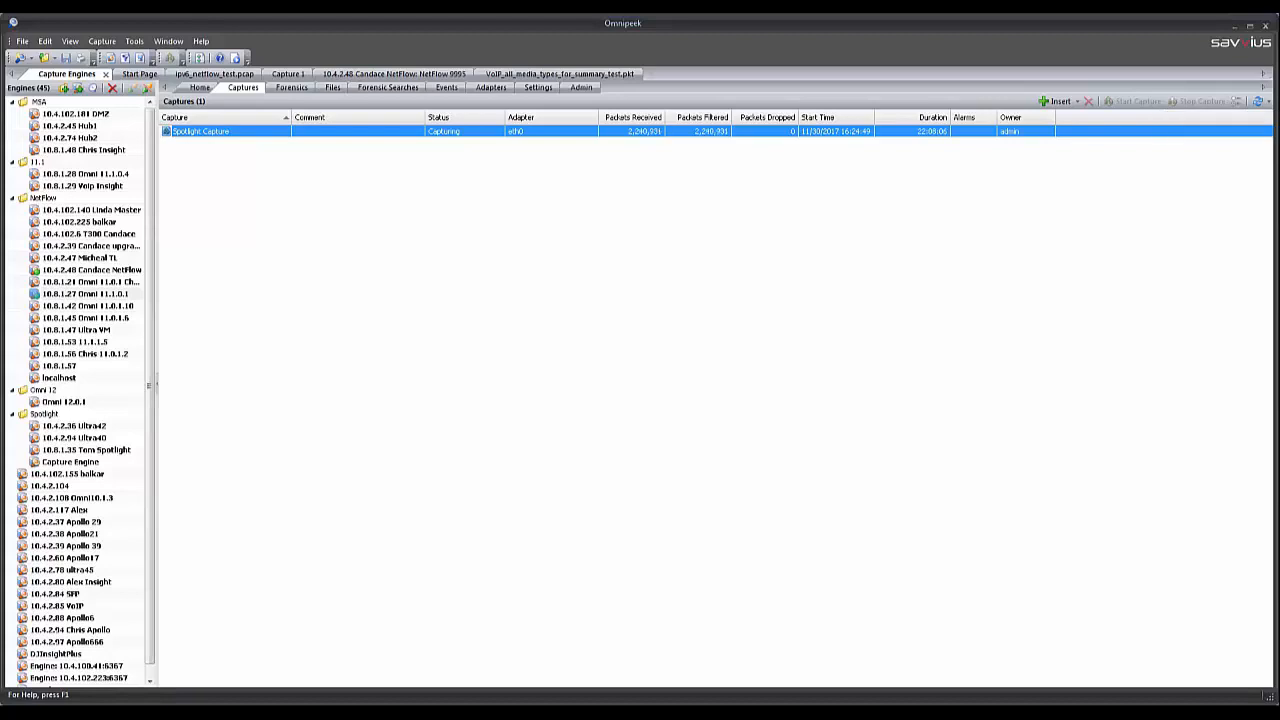
Step: Add a NetFlow/IPFIX adapter listening on port 9995 to the connected capture engine
left_click(491, 90)
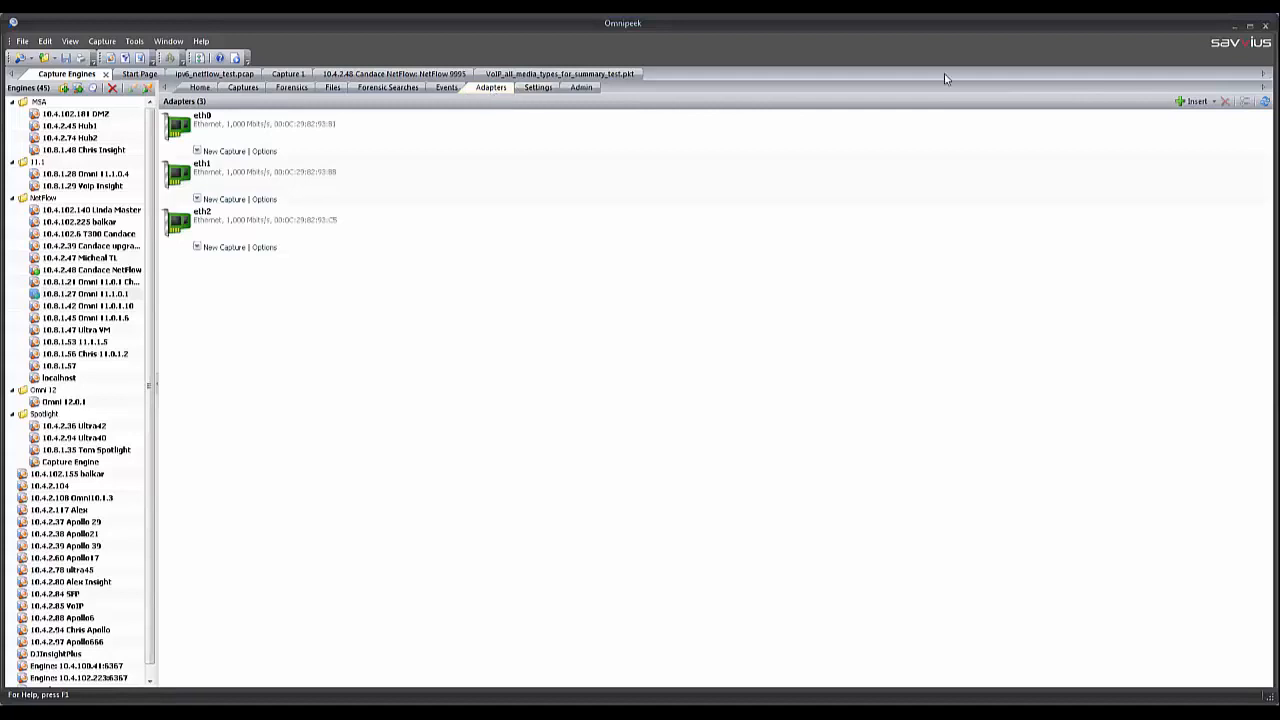
left_click(1195, 101)
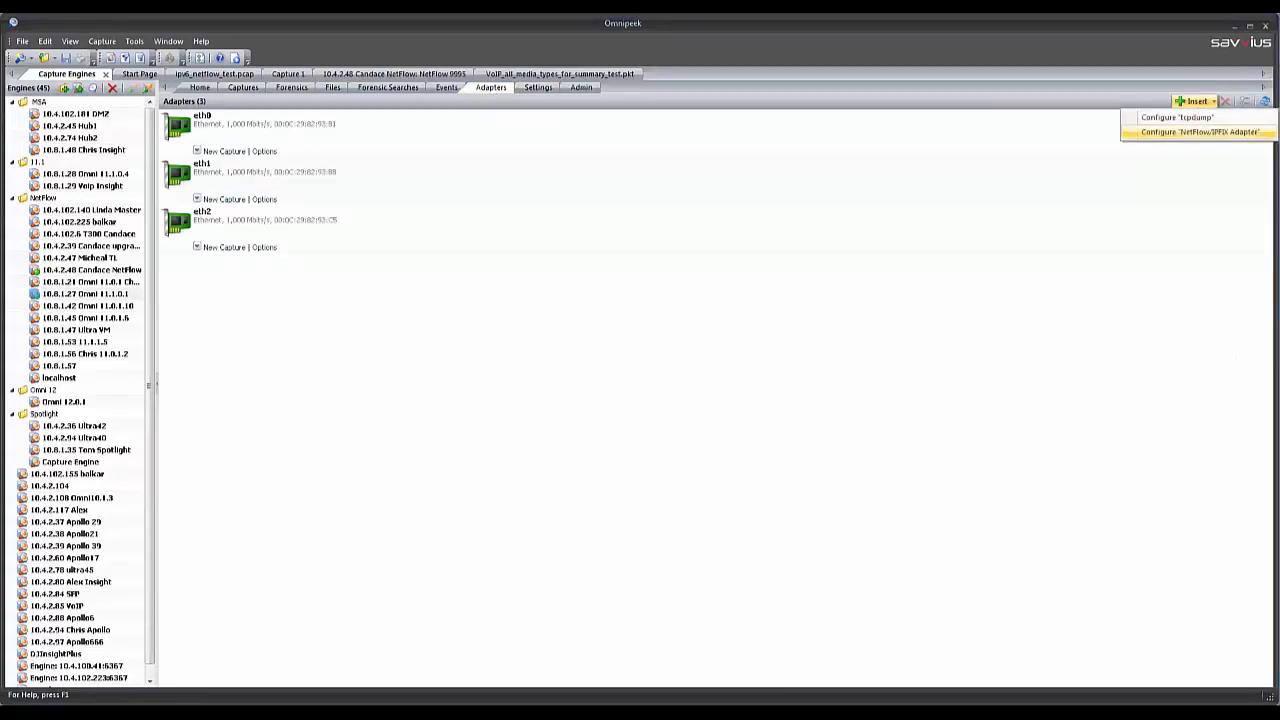
left_click(1200, 132)
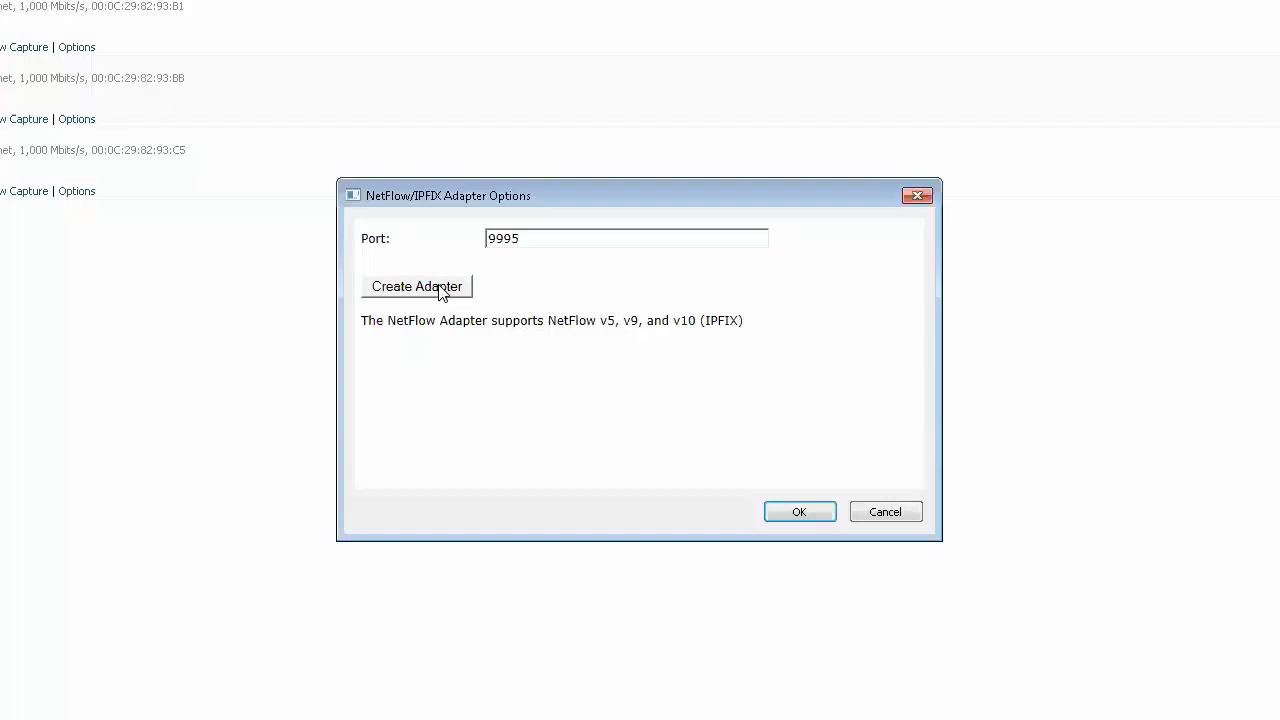
left_click(442, 290)
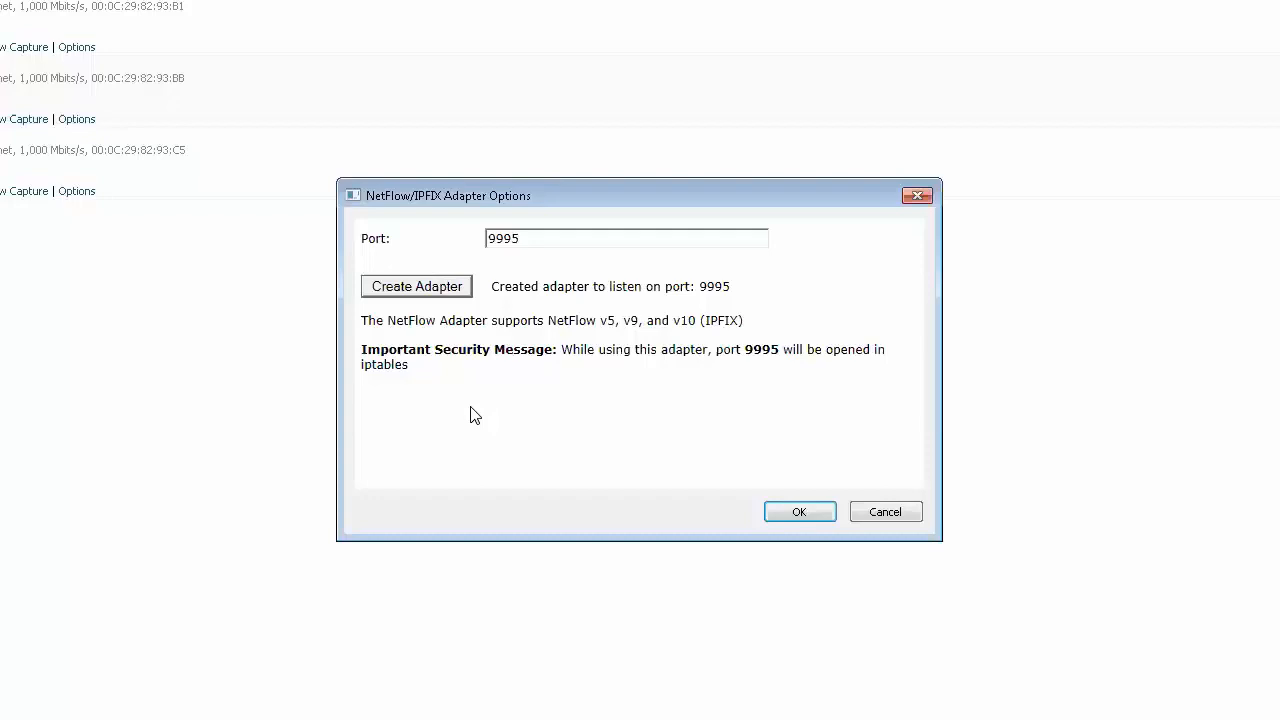
left_click(790, 514)
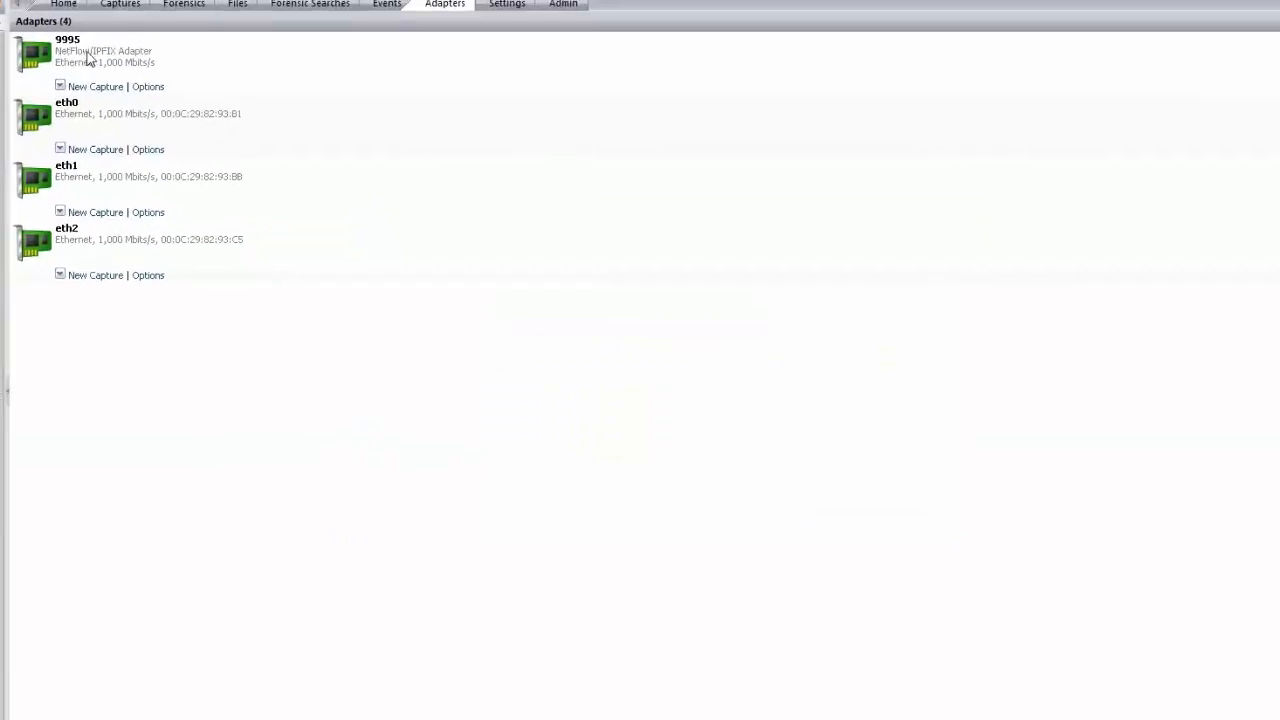
Step: Set up a new capture on the 9995 adapter and title it "NetFlow 9995"
left_click(70, 87)
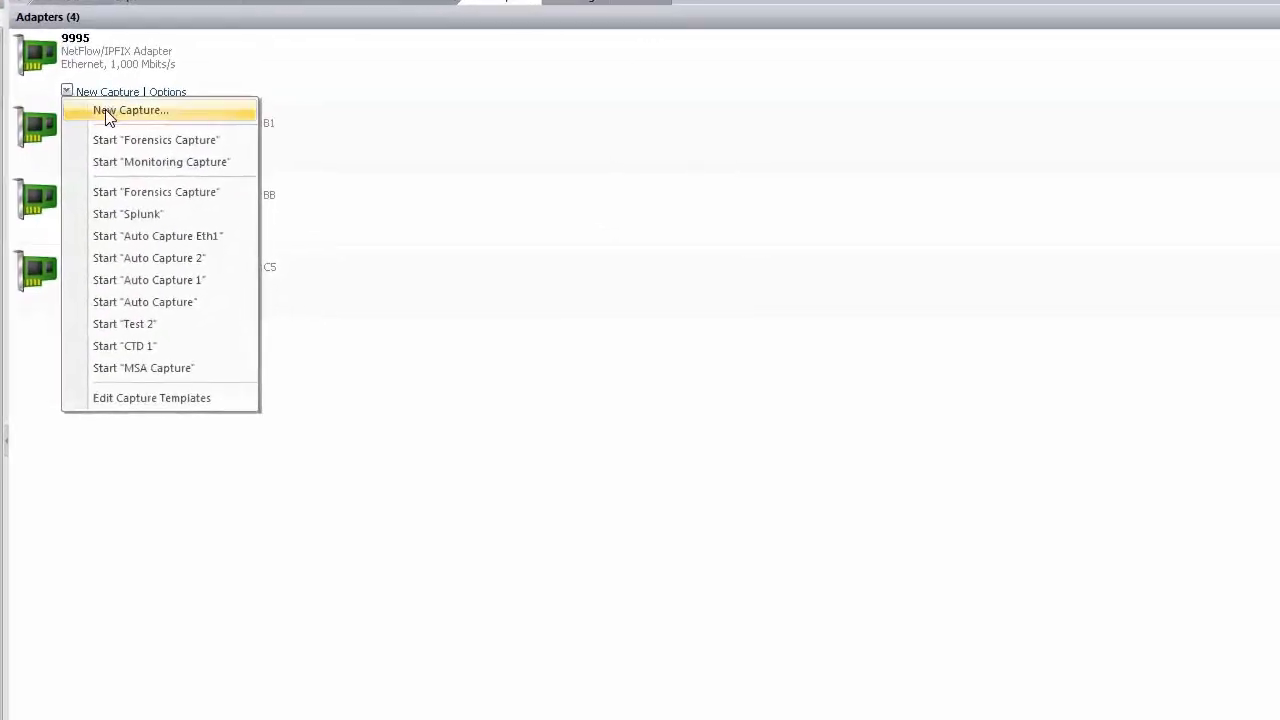
left_click(106, 114)
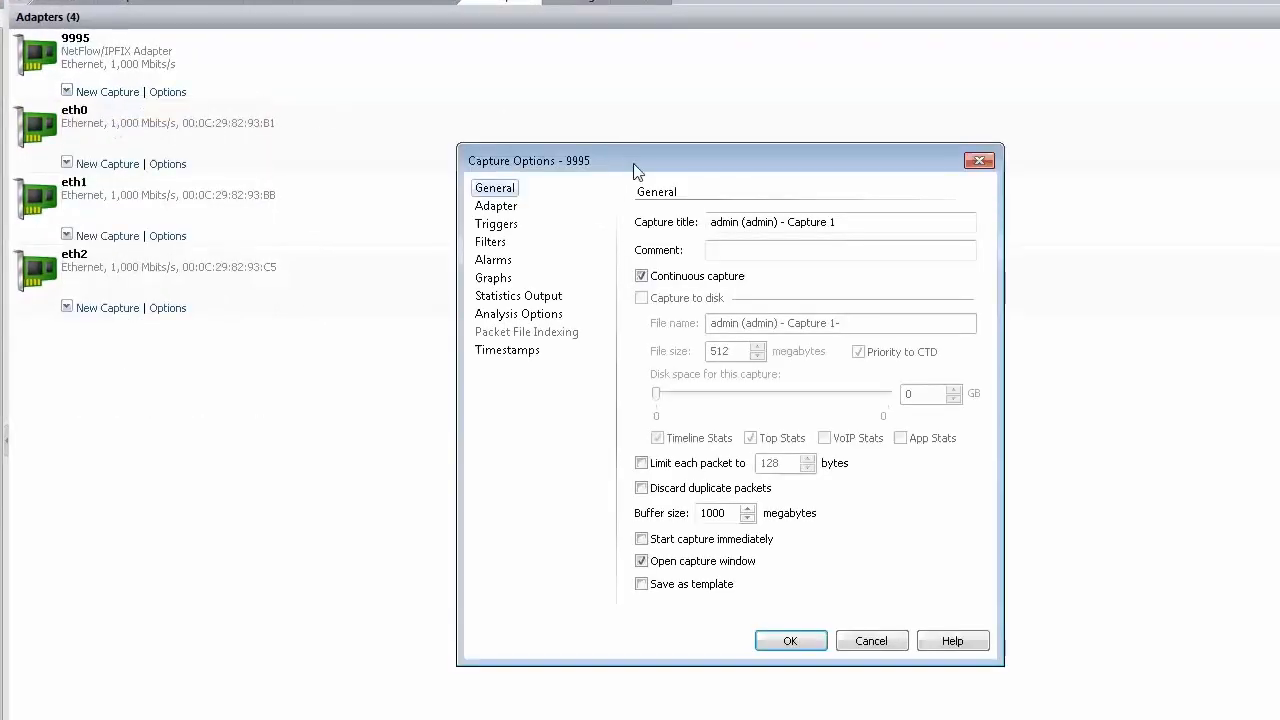
left_click(841, 222)
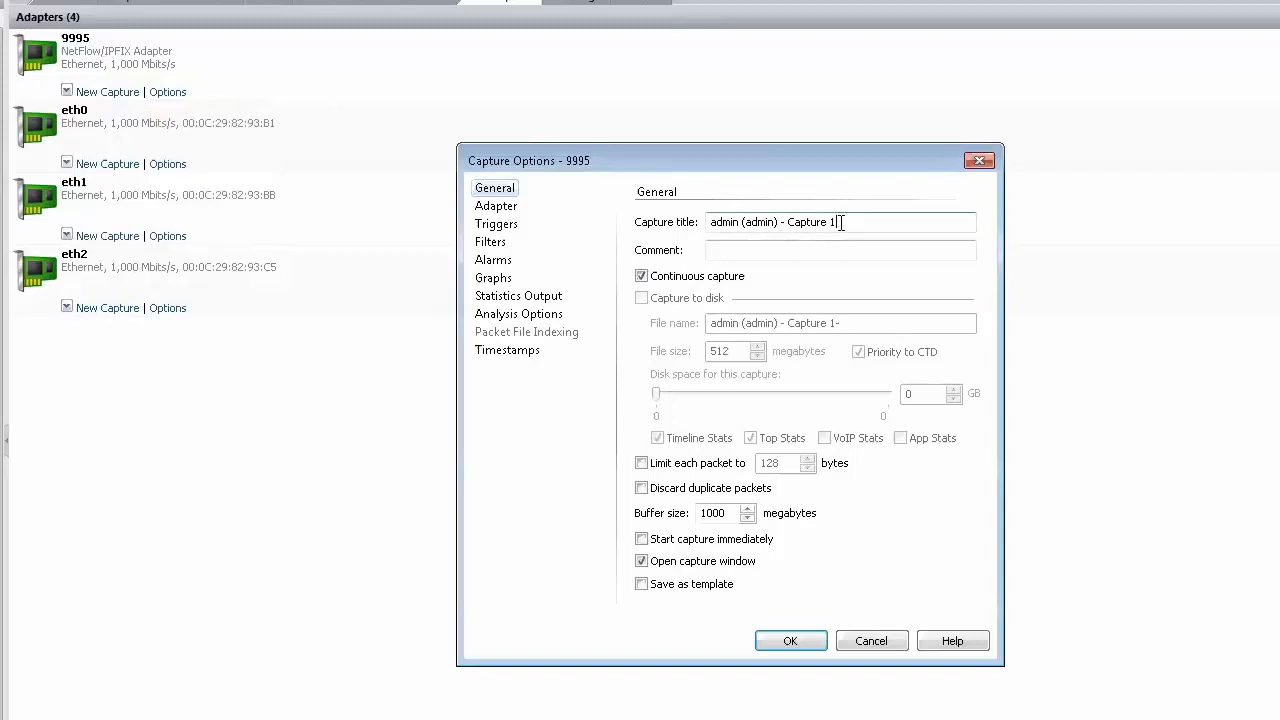
left_click_drag(841, 222, 696, 222)
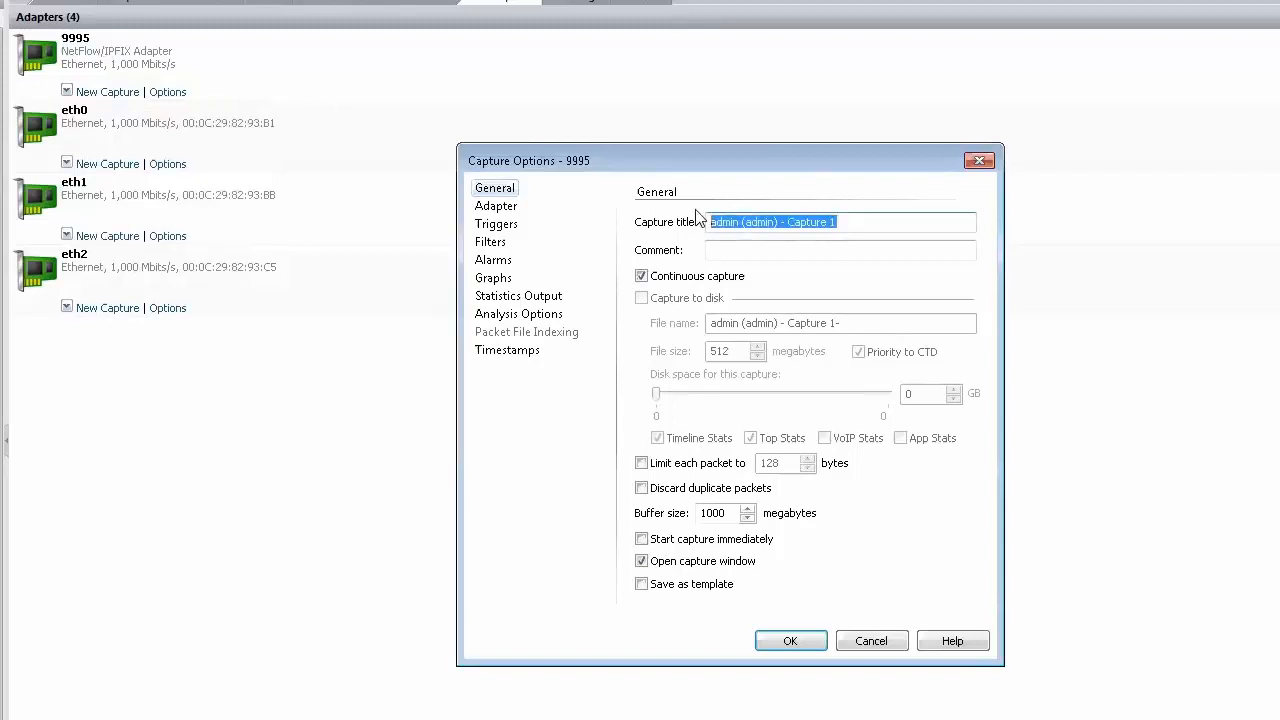
type("NetFow 9995")
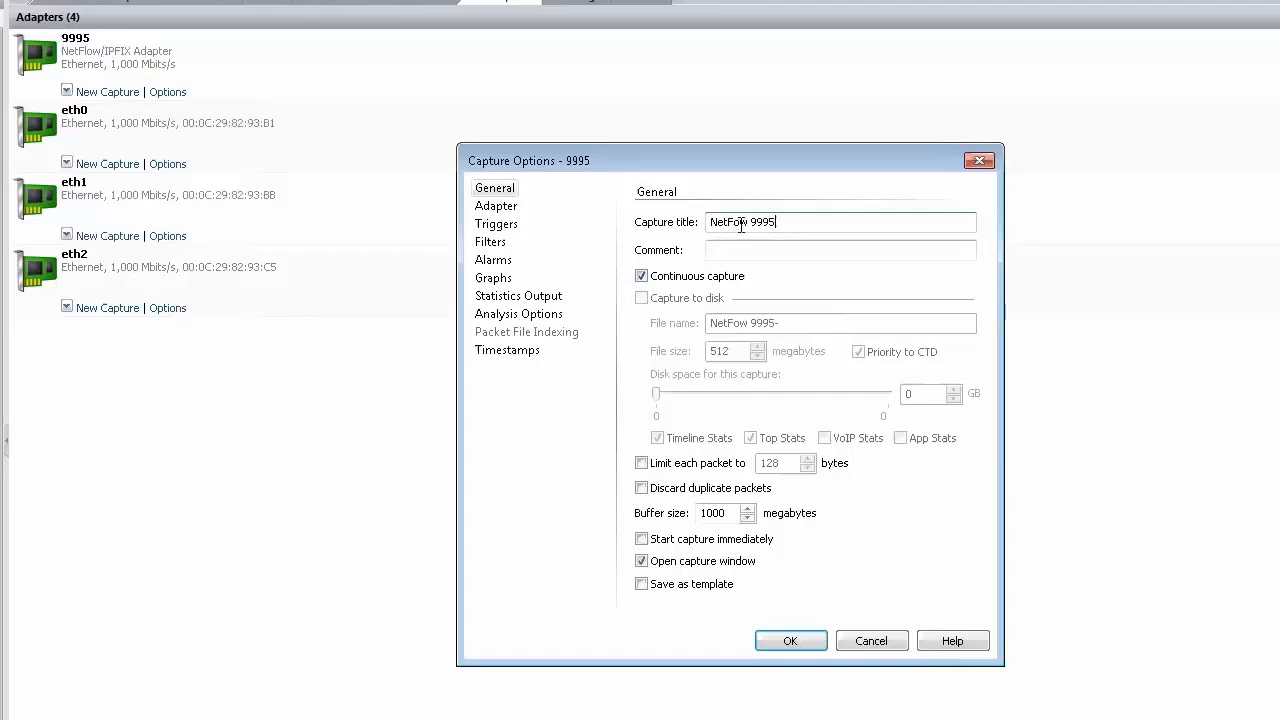
type("l")
Step: Review the capture's analysis options, then create the capture with all of them enabled and start capturing
left_click(538, 316)
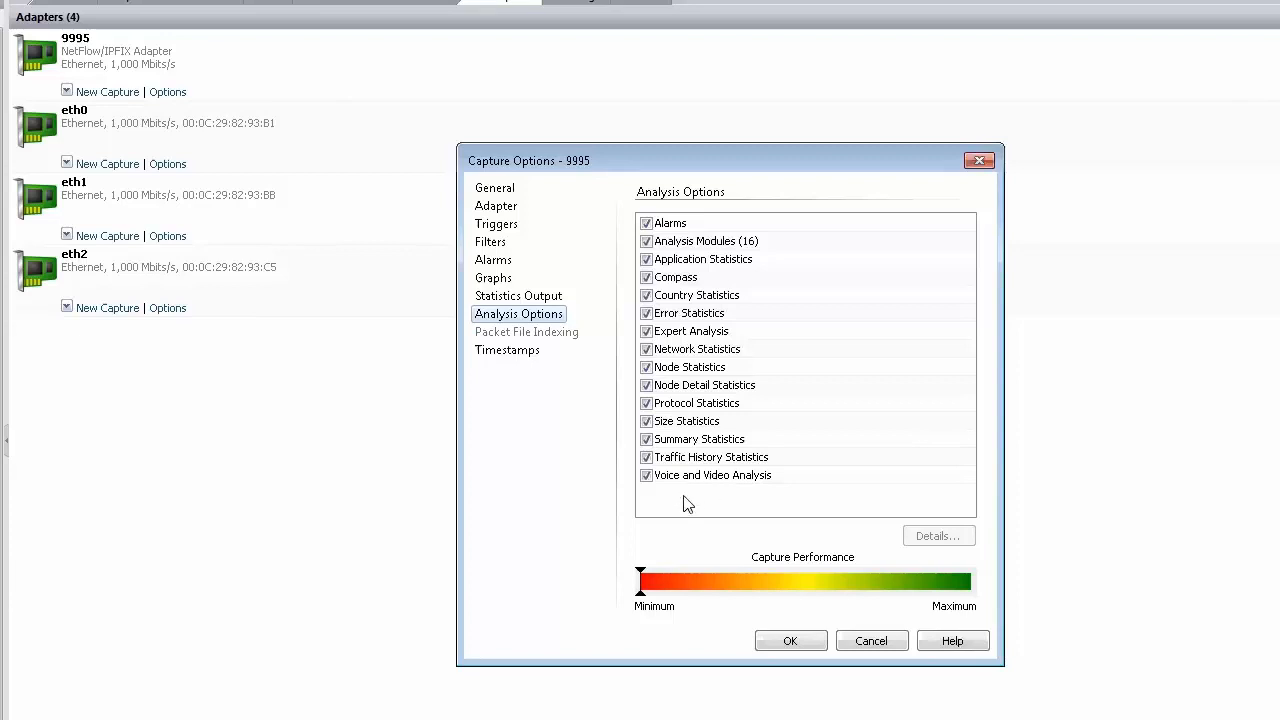
left_click(789, 645)
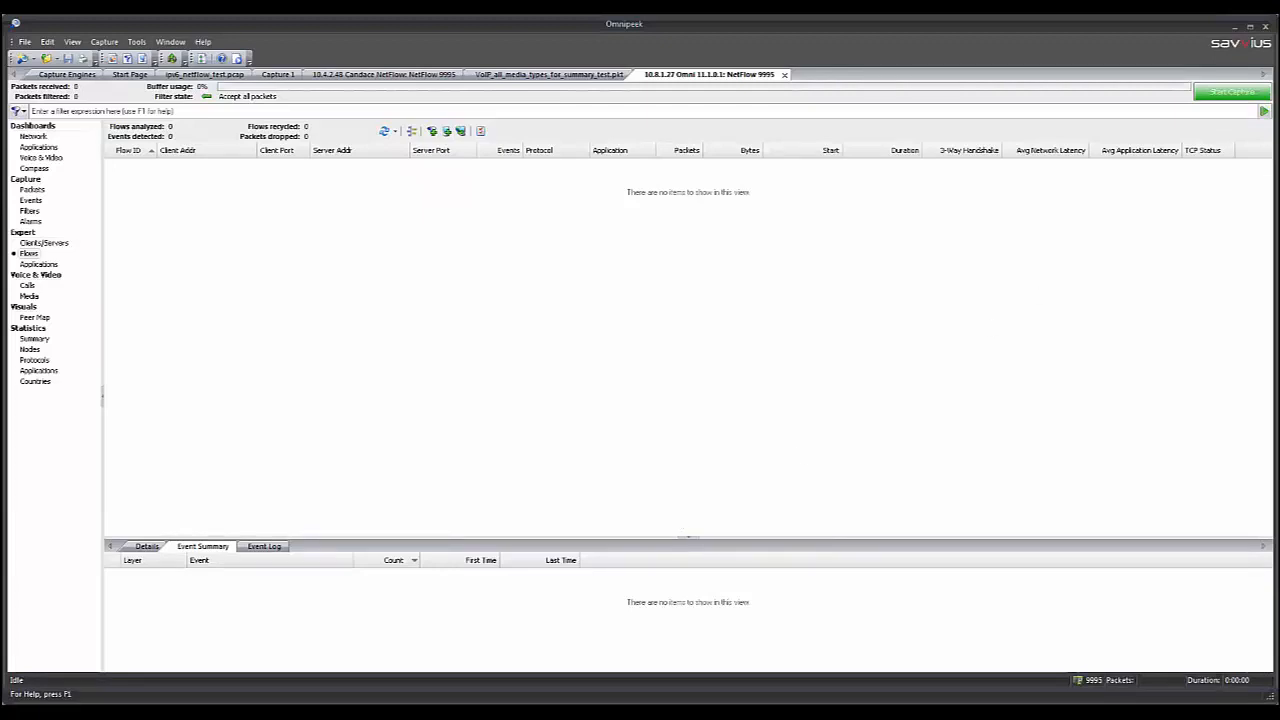
left_click(1232, 91)
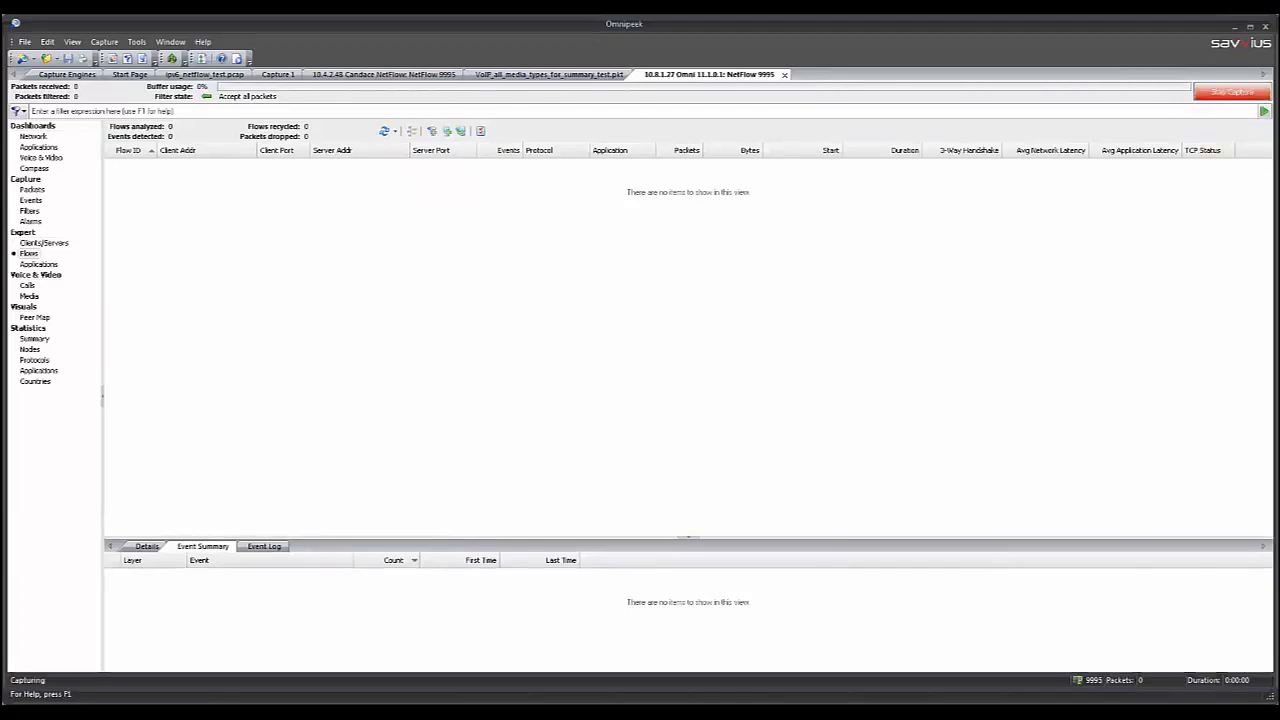
Step: Examine the capture's Peer Map and its Network, Applications and Compass dashboards, narrowing the Compass timeline to 14:35:21–14:35:35
left_click(33, 317)
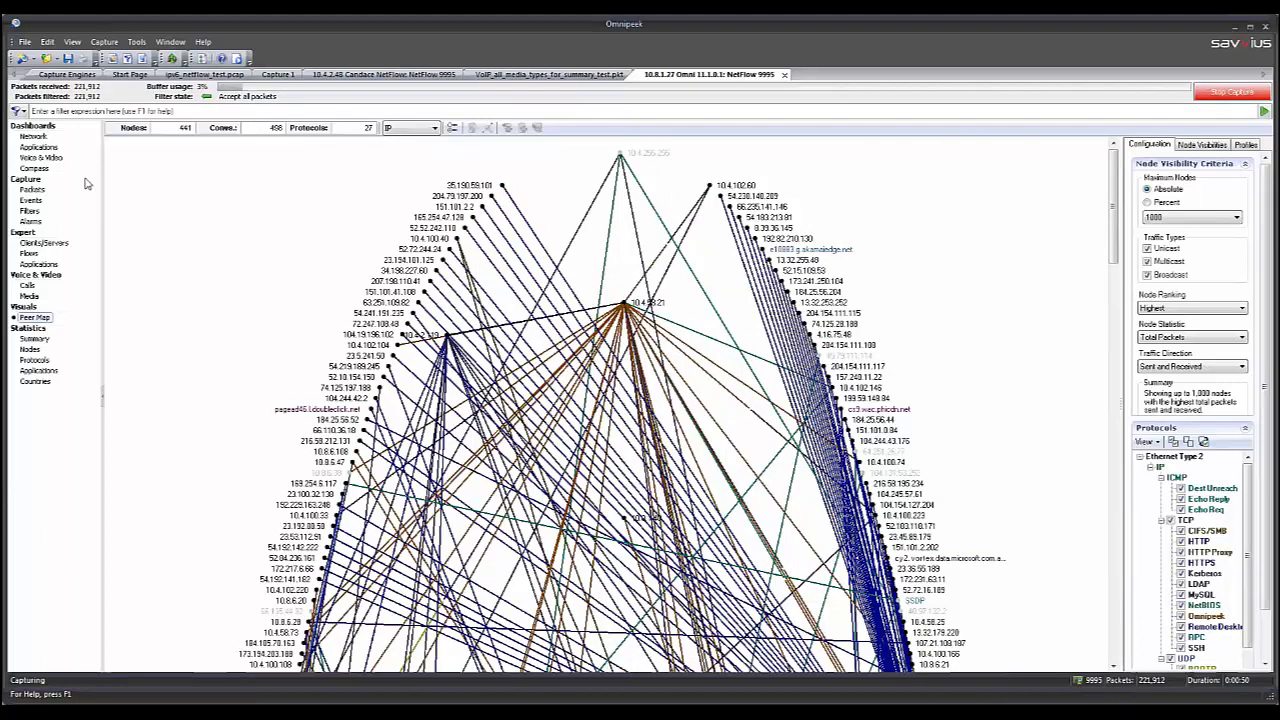
left_click(33, 136)
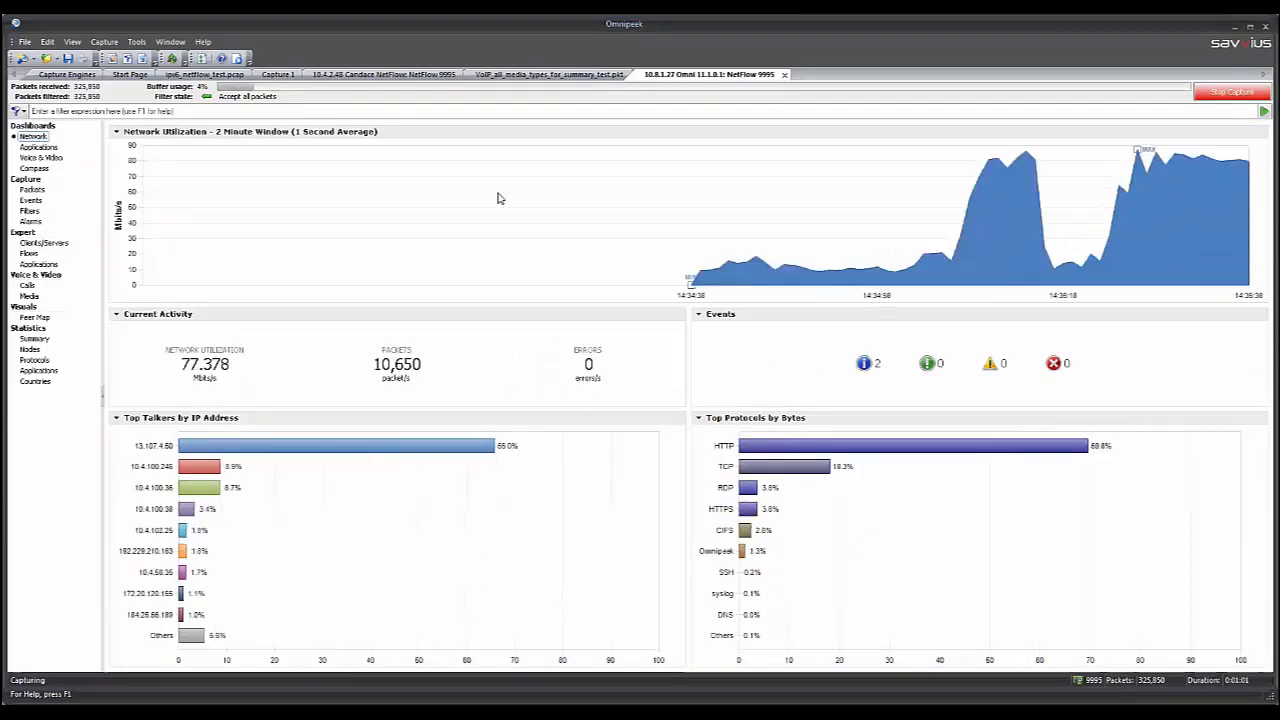
left_click(32, 147)
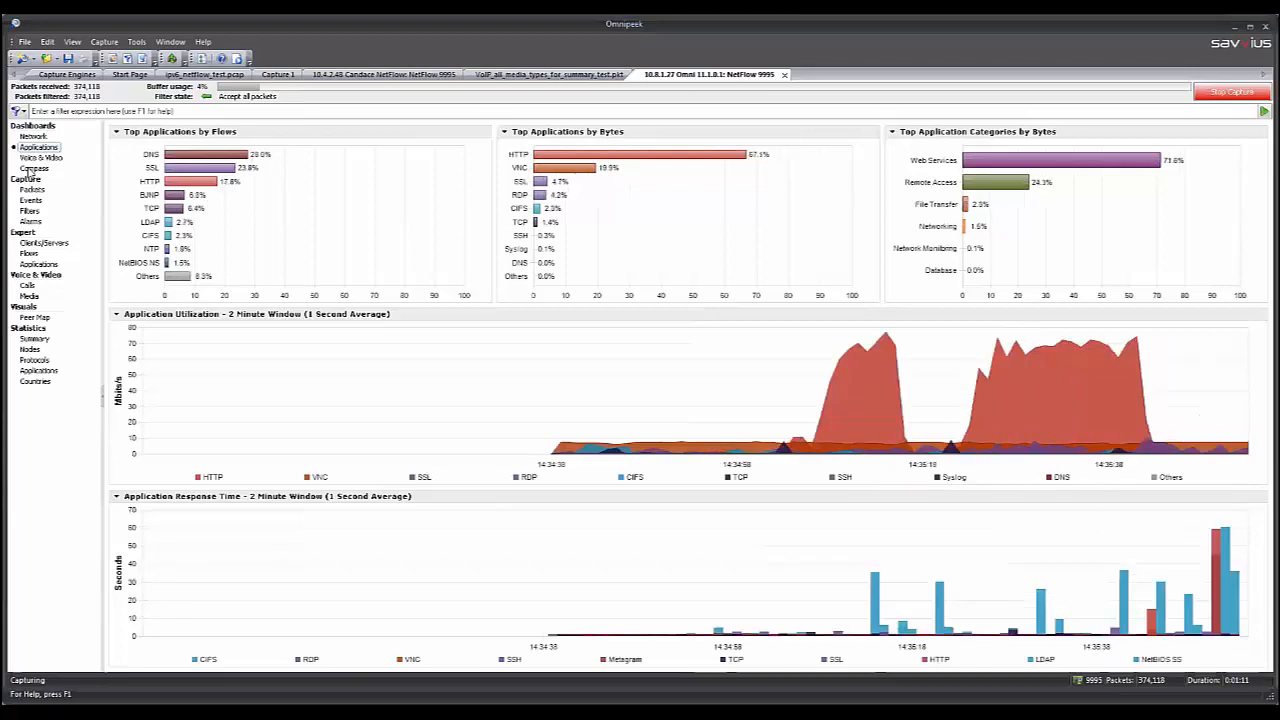
left_click(32, 168)
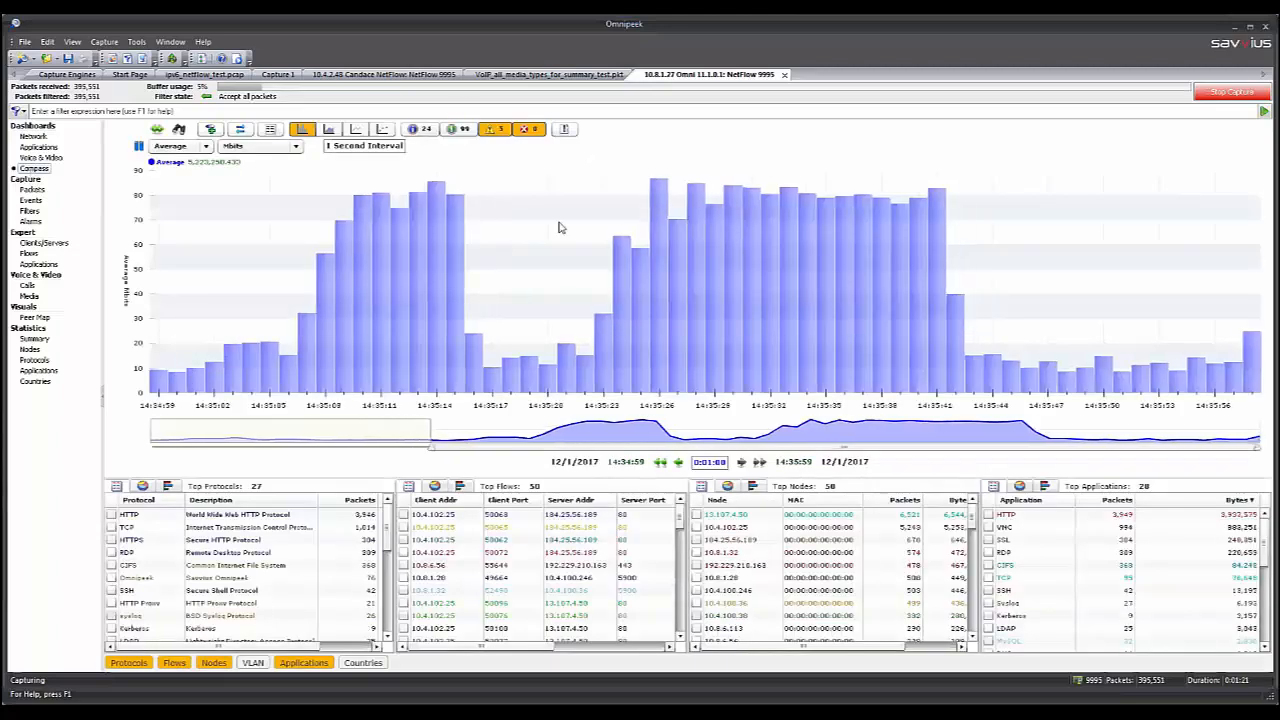
left_click_drag(552, 276, 810, 276)
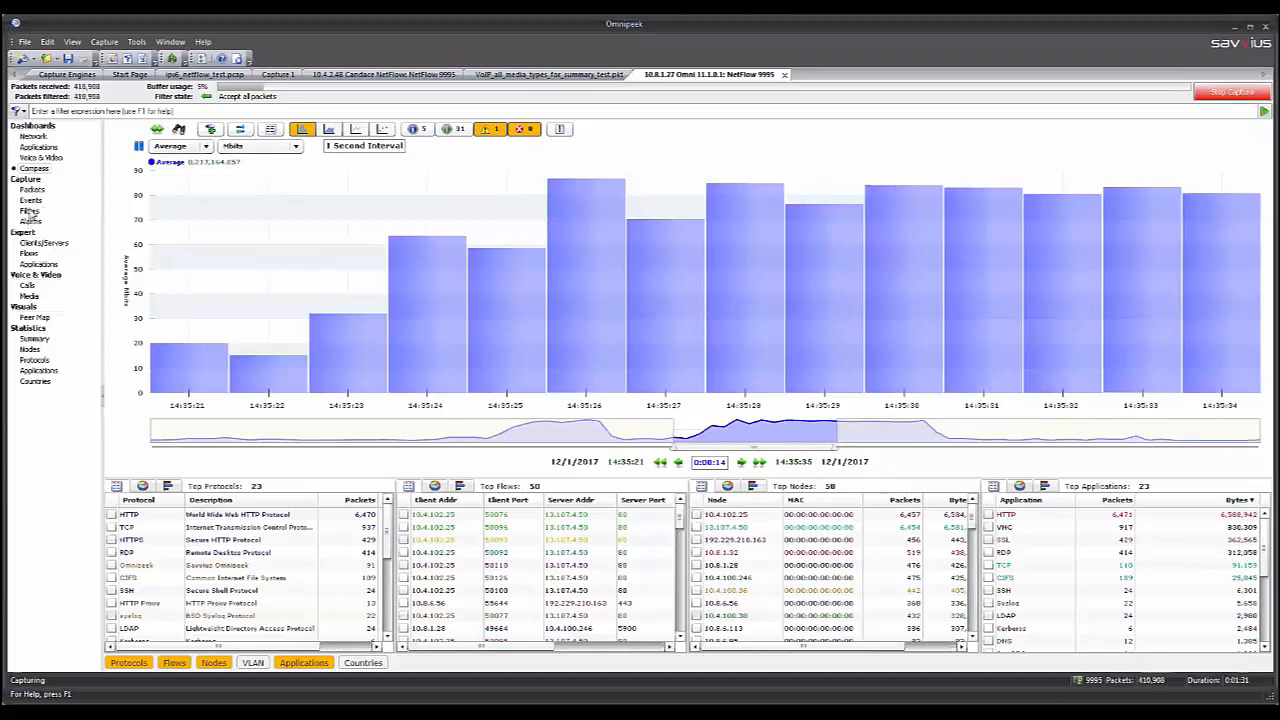
Step: Examine the capture's expert flows, protocol statistics and node statistics
left_click(28, 253)
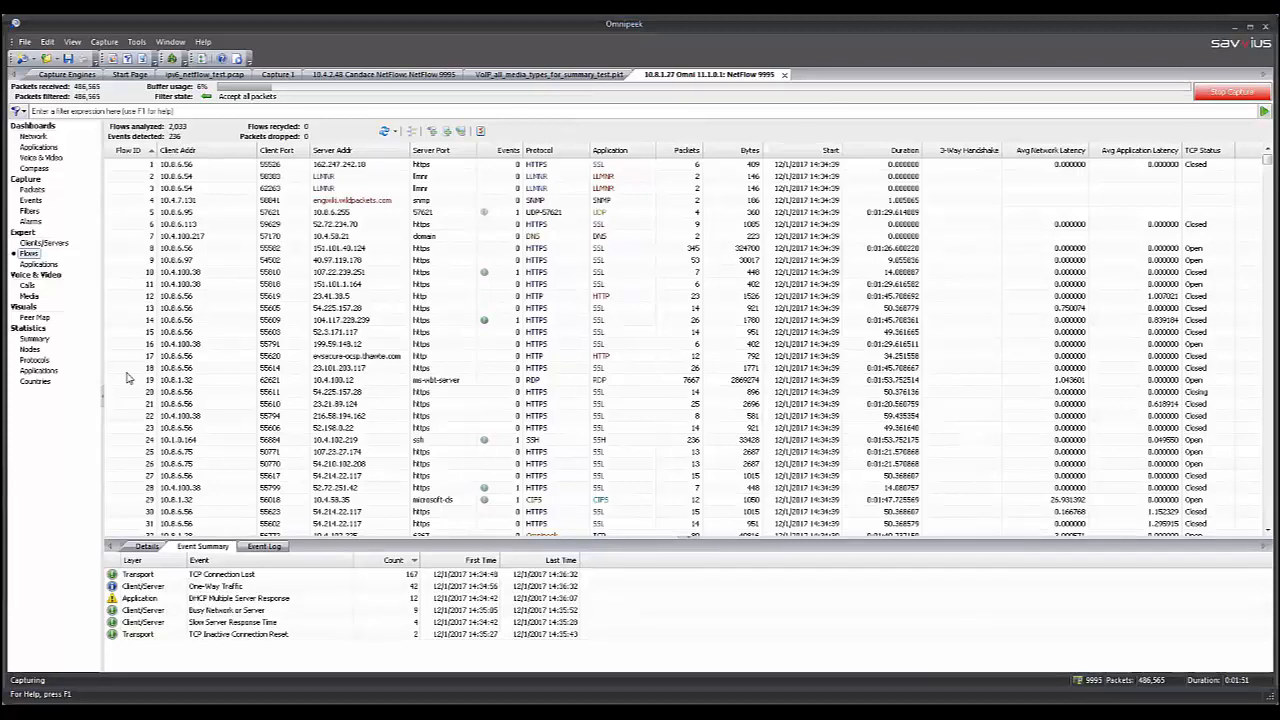
left_click(34, 361)
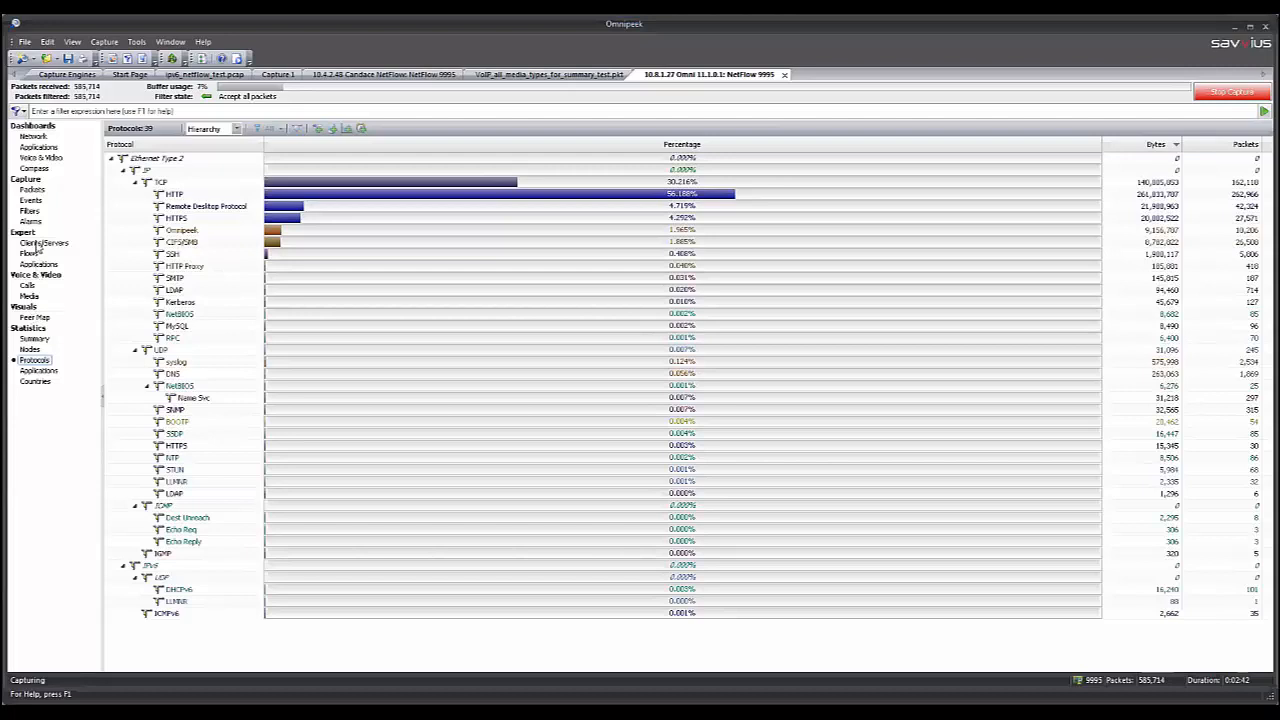
left_click(30, 349)
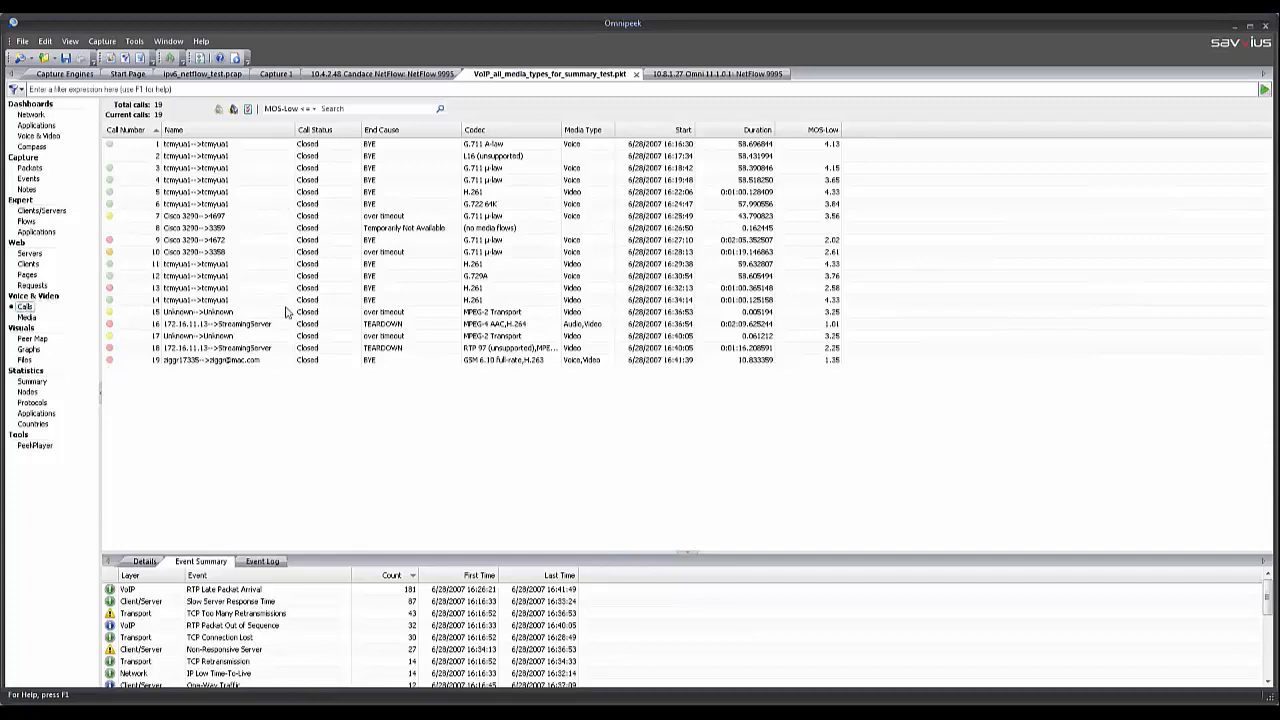
Step: Save an All Calls Report for VoIP_all_media_types_for_summary_test.pkt as "Voice & Video Report.pdf" in the Documents folder, opening it after saving
left_click(26, 317)
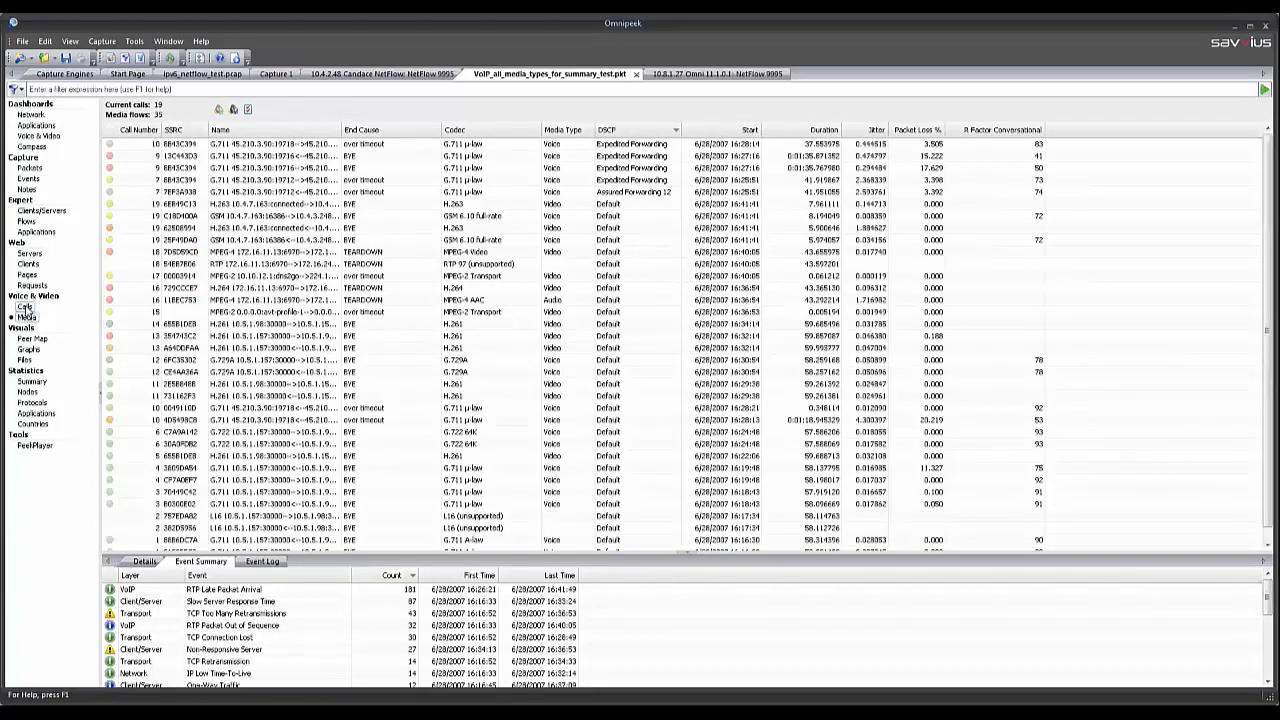
left_click(26, 307)
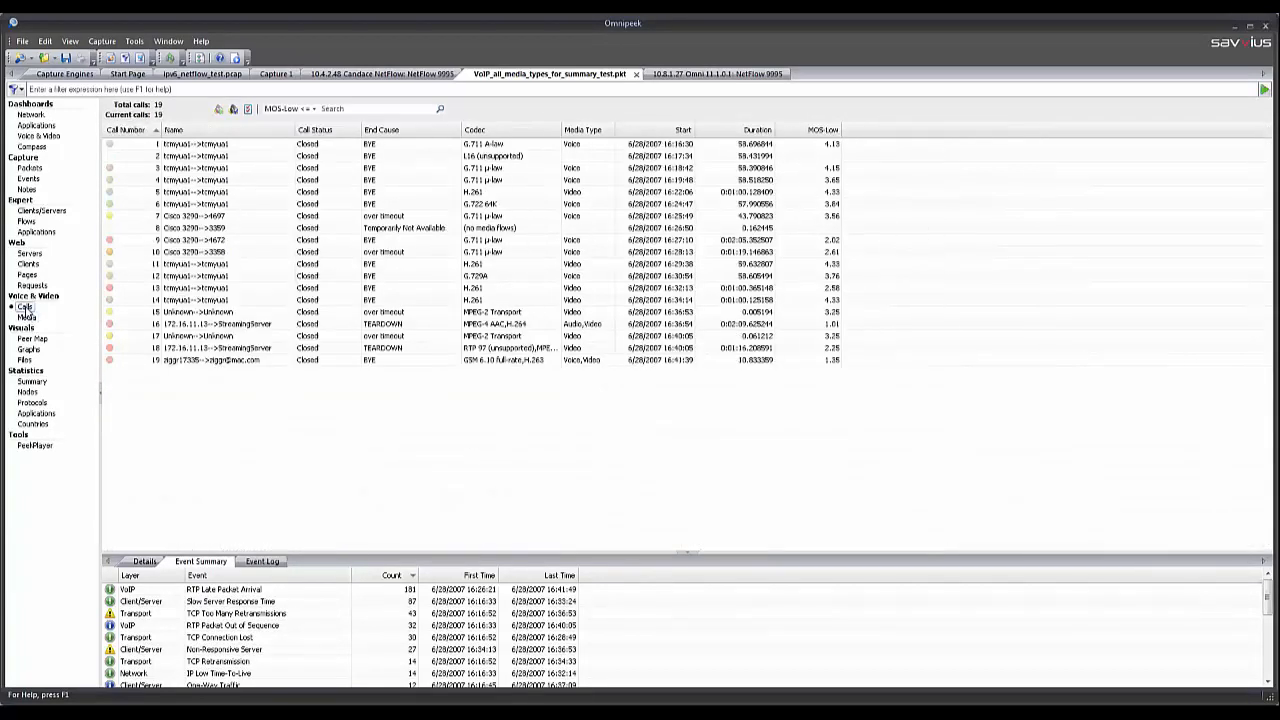
left_click(186, 302)
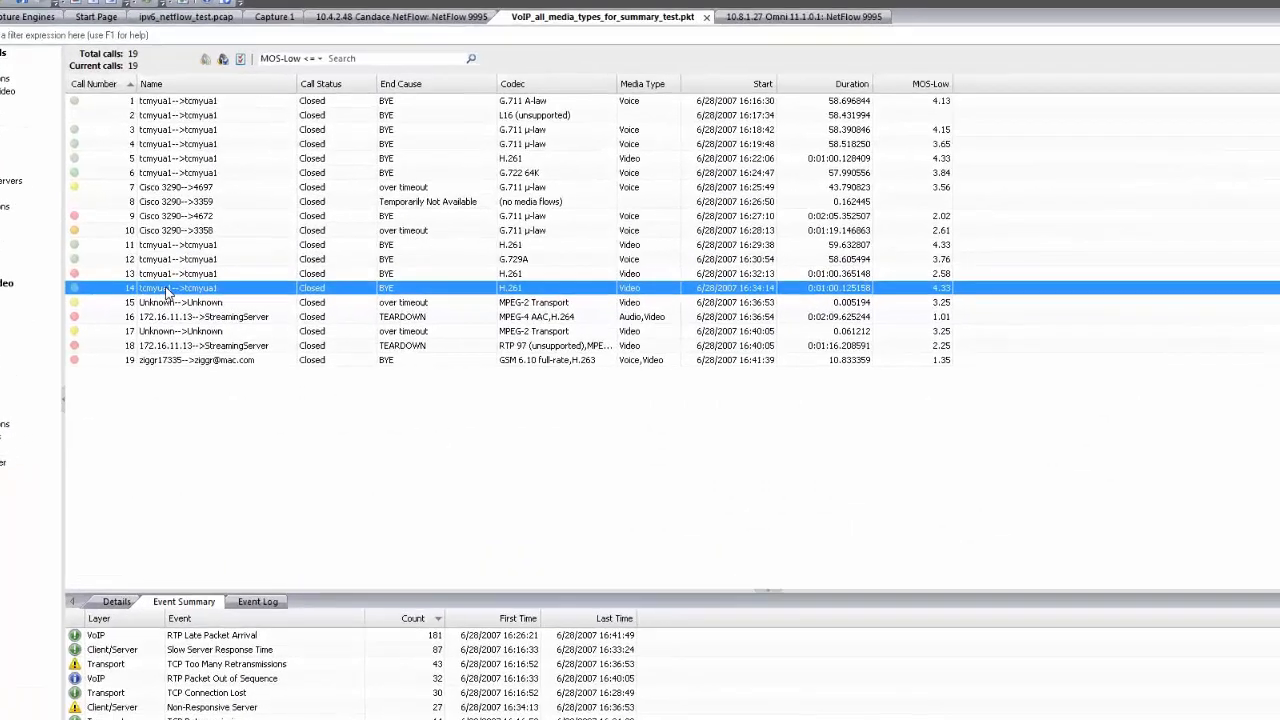
right_click(186, 301)
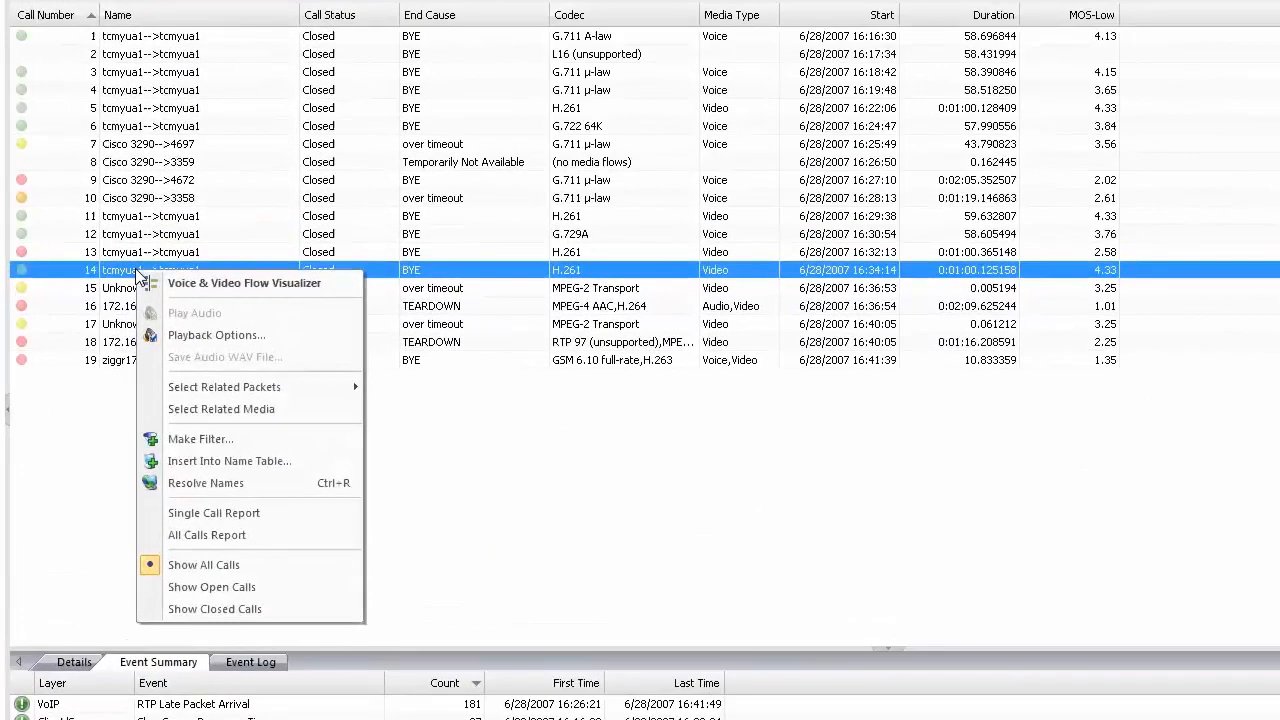
left_click(185, 540)
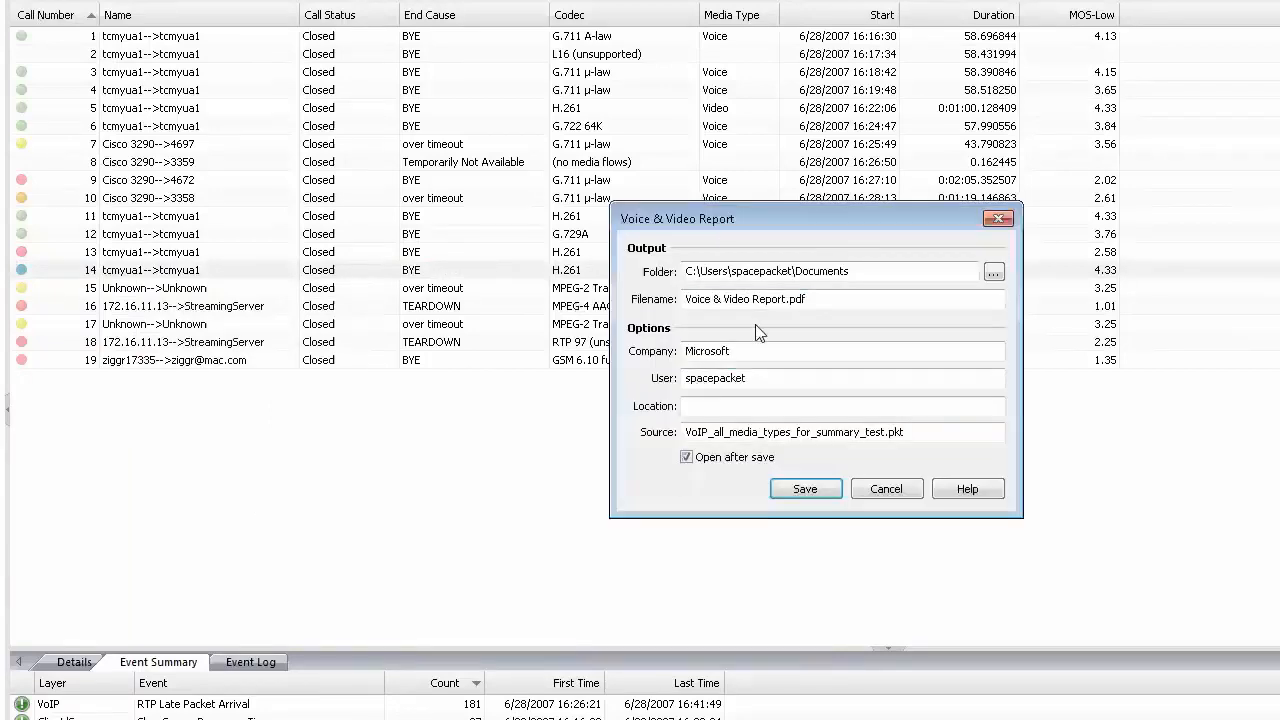
left_click(808, 490)
left_click(835, 415)
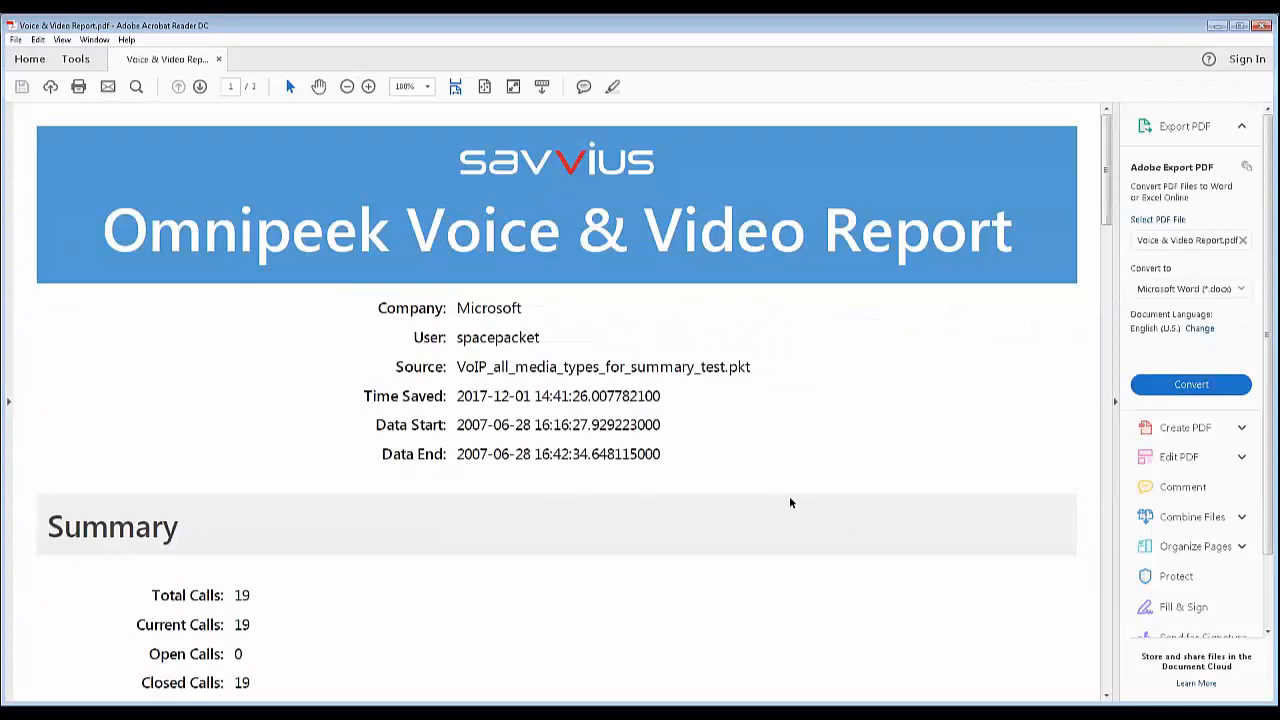
Step: Read through the Voice & Video Report, covering its summary, MOS score key, Call Quality Distribution and Quality Overview
scroll(793, 500, "down", 5)
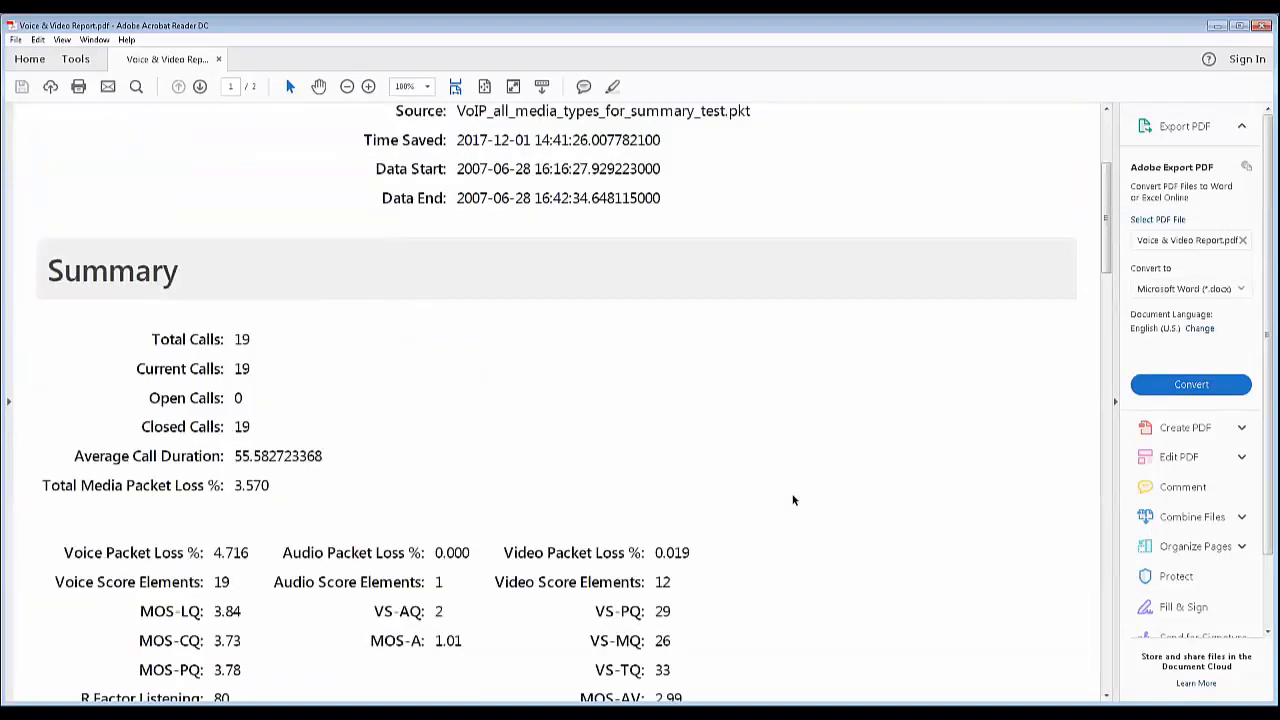
scroll(793, 500, "up", 3)
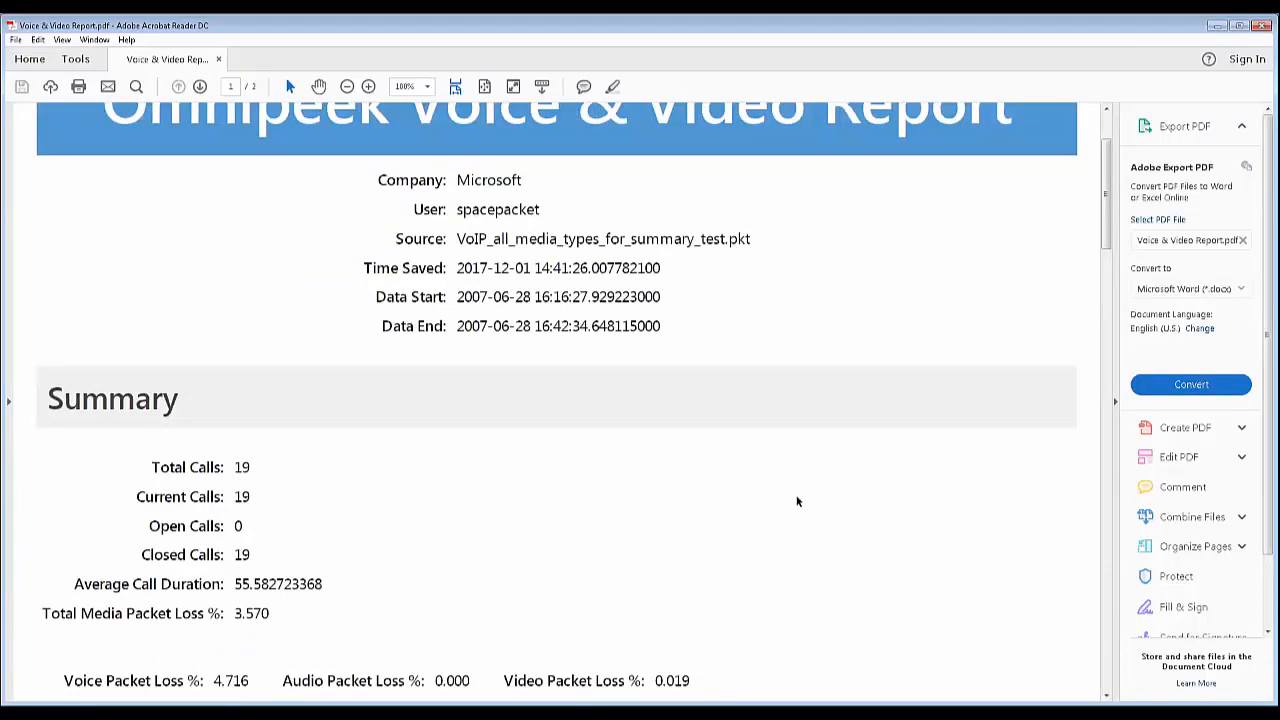
scroll(795, 501, "down", 3)
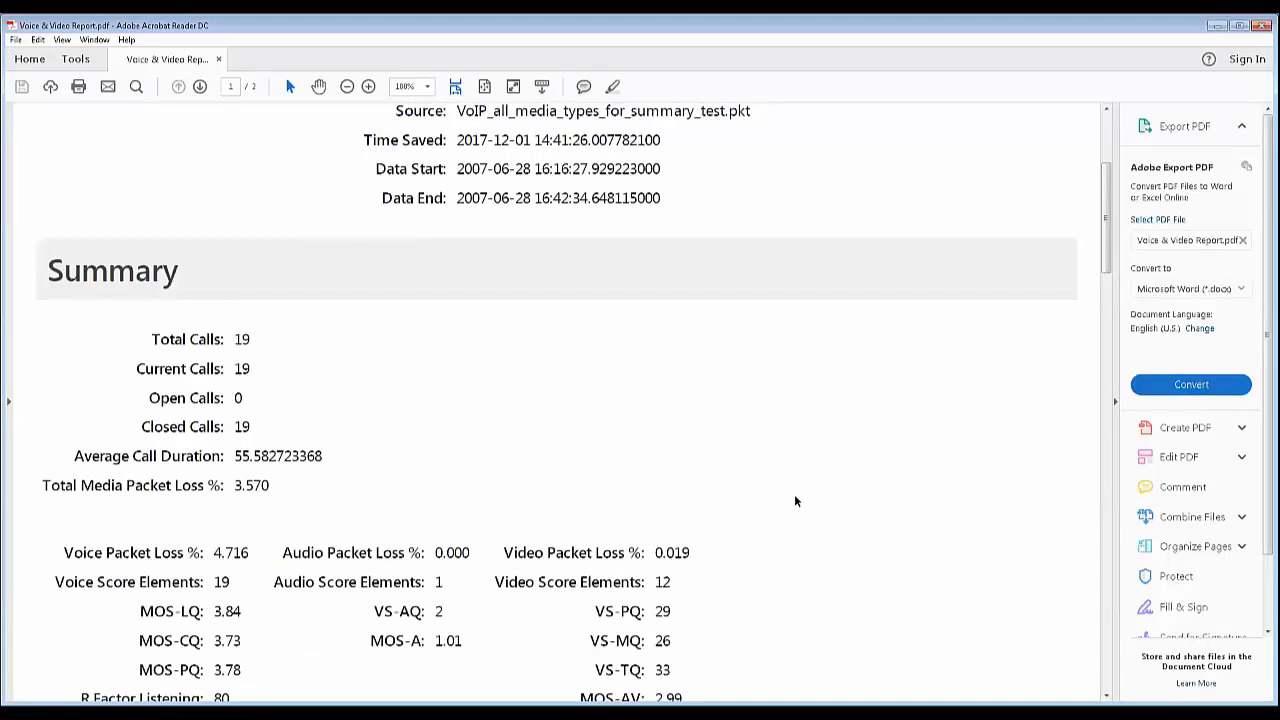
scroll(795, 501, "down", 3)
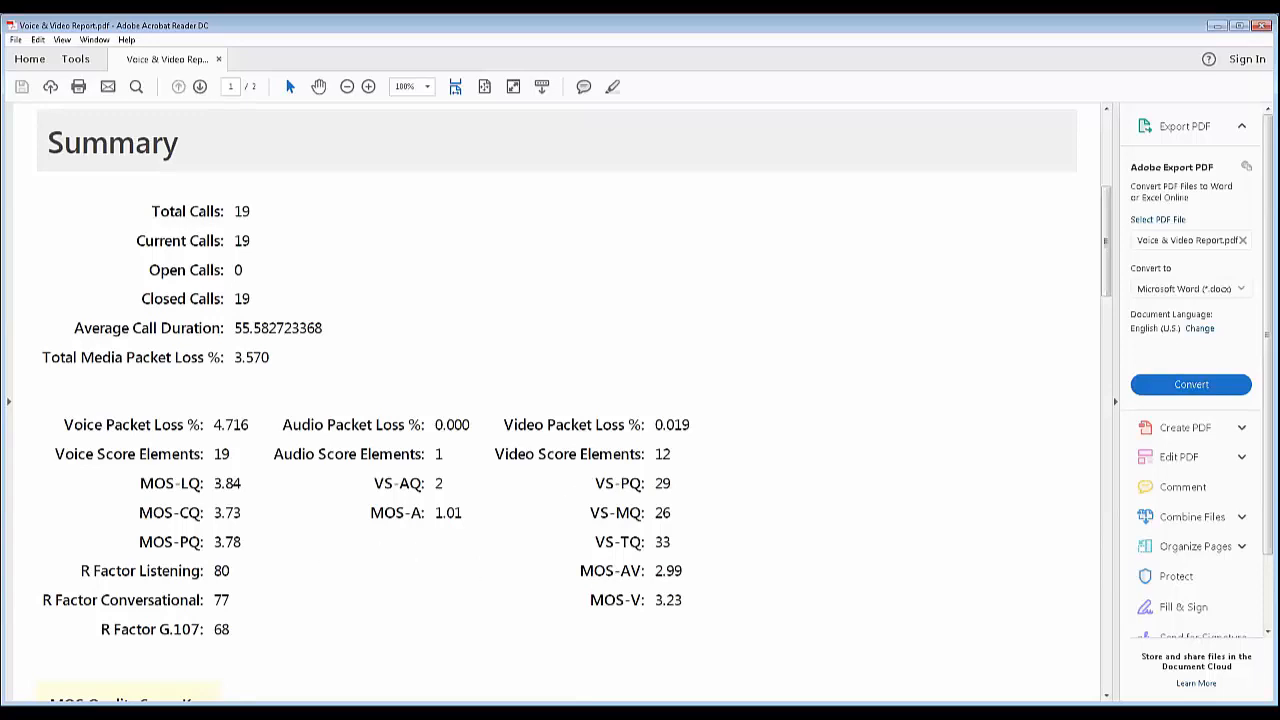
scroll(557, 400, "down", 8)
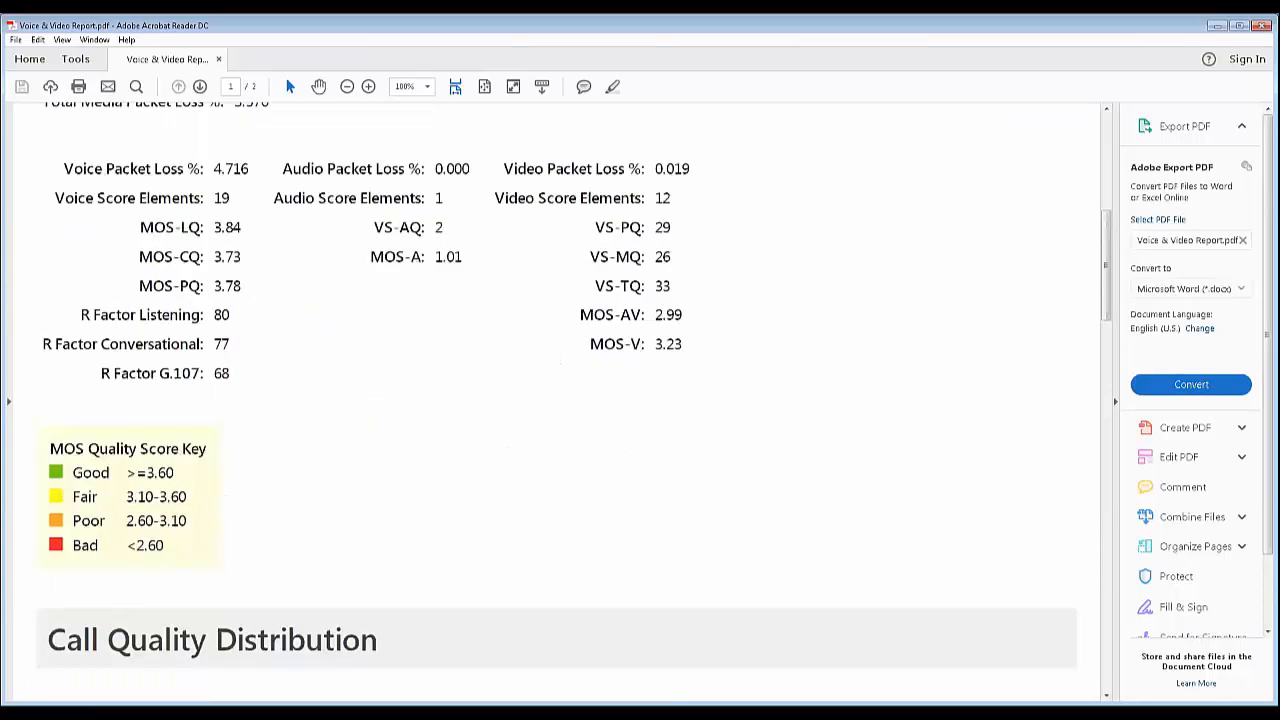
scroll(557, 400, "down", 3)
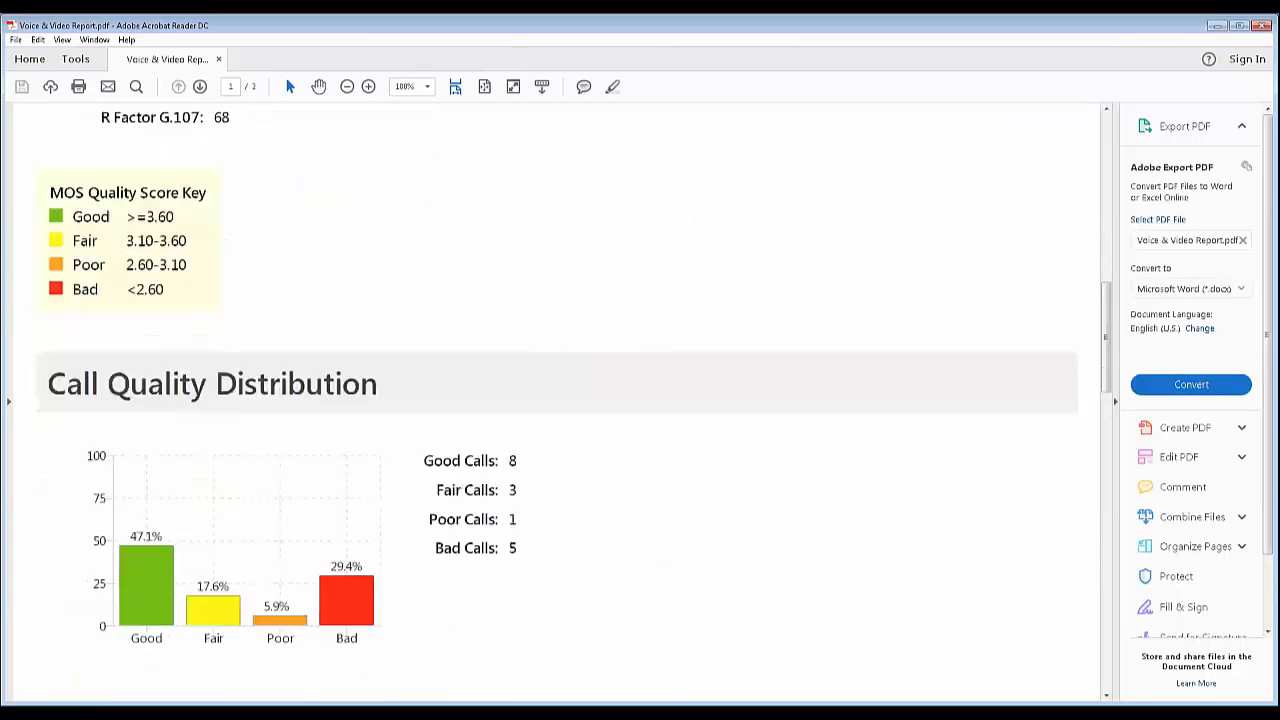
scroll(557, 400, "down", 3)
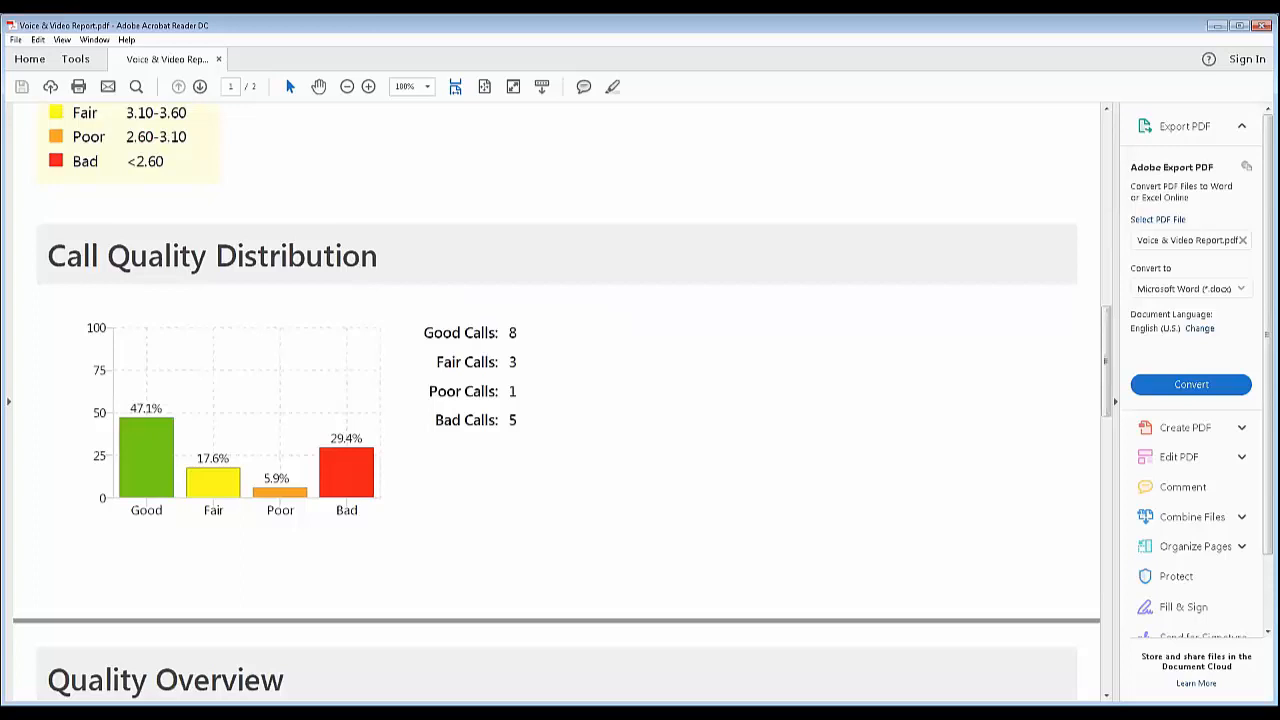
scroll(557, 400, "down", 6)
scroll(557, 400, "down", 6)
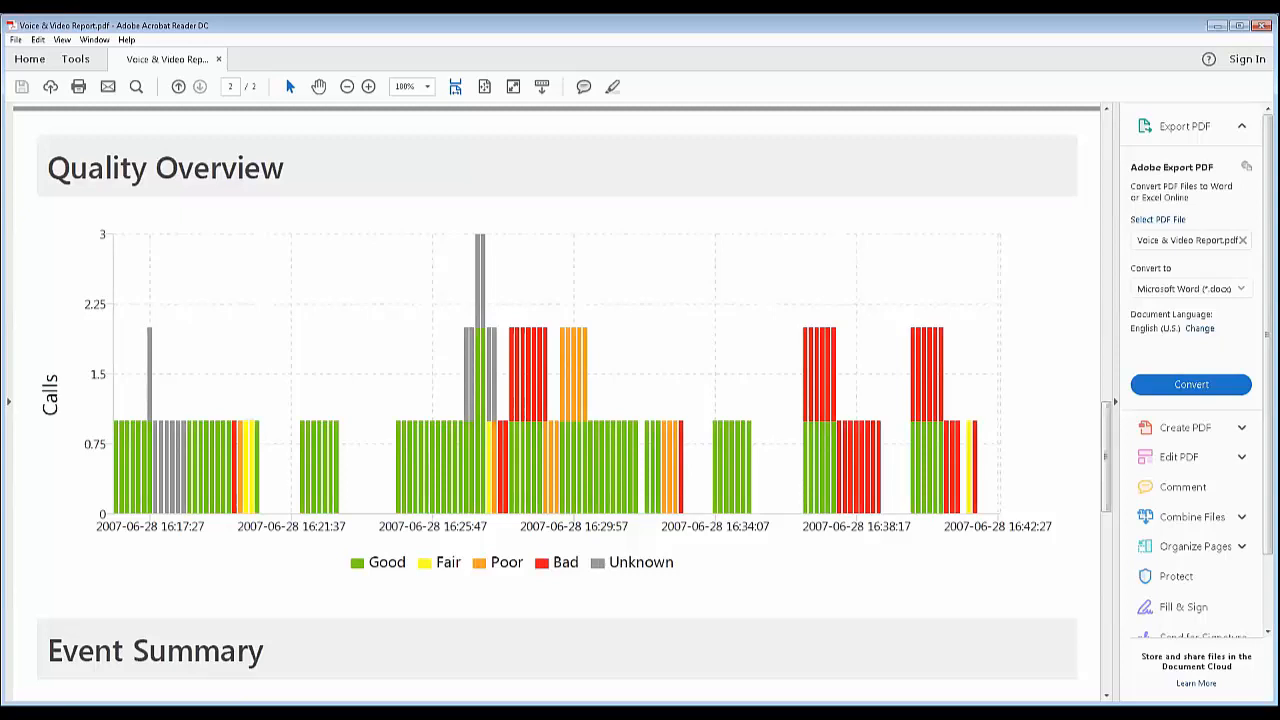
Step: Review the Event Summary table in the all-calls Voice & Video Report through to its last entry
scroll(557, 400, "down", 10)
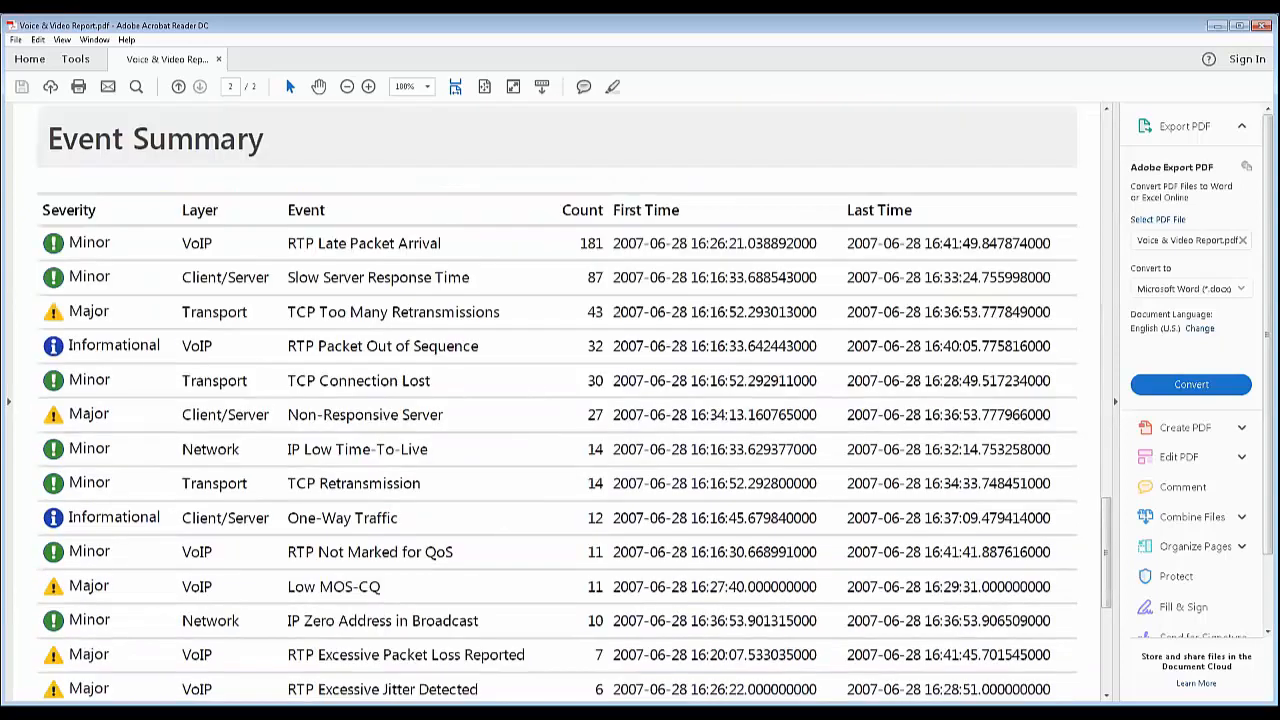
scroll(557, 400, "down", 9)
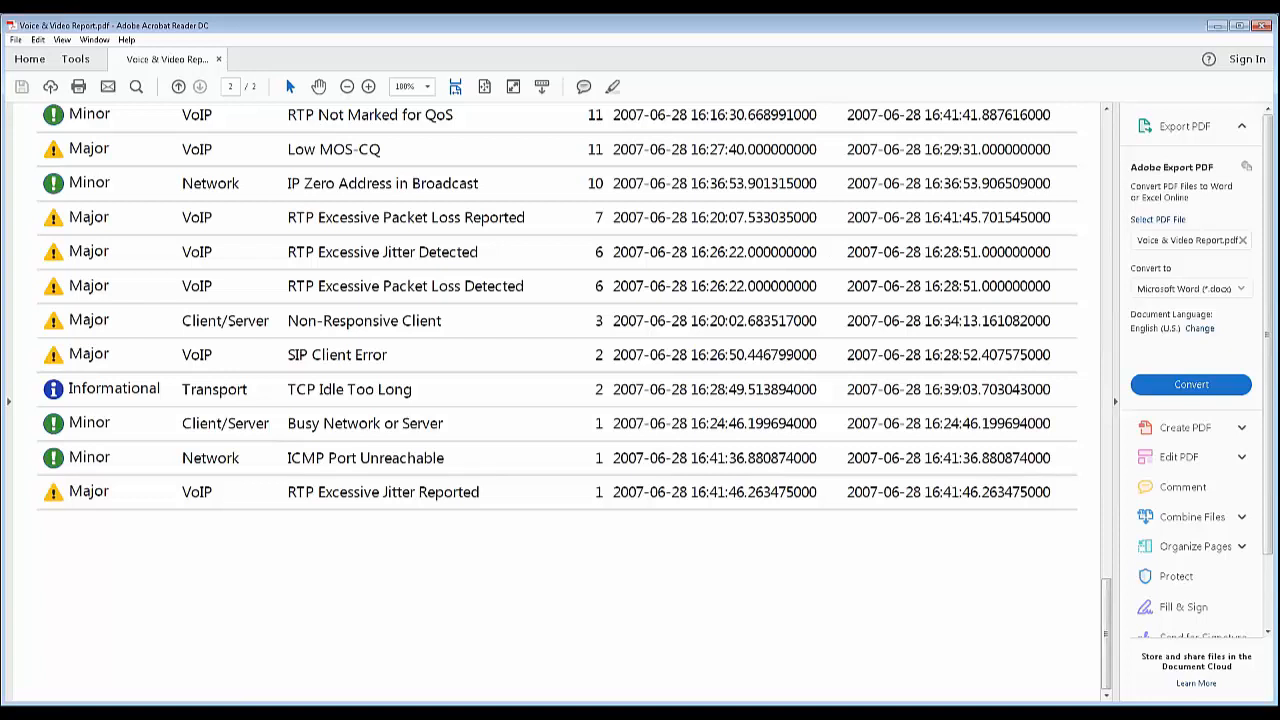
scroll(557, 400, "up", 8)
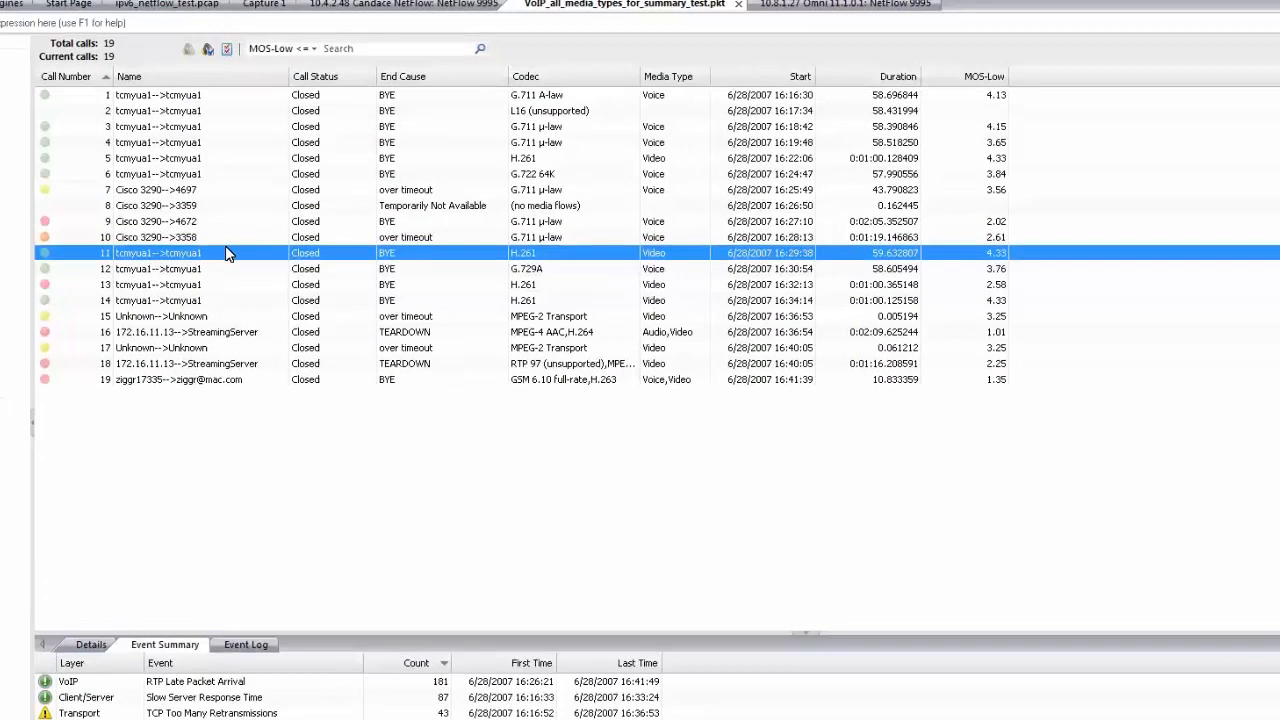
Step: Save a Single Call Report for call 11 as "Voice & Video Report.pdf" in the Documents folder, opening it after saving
left_click(241, 262)
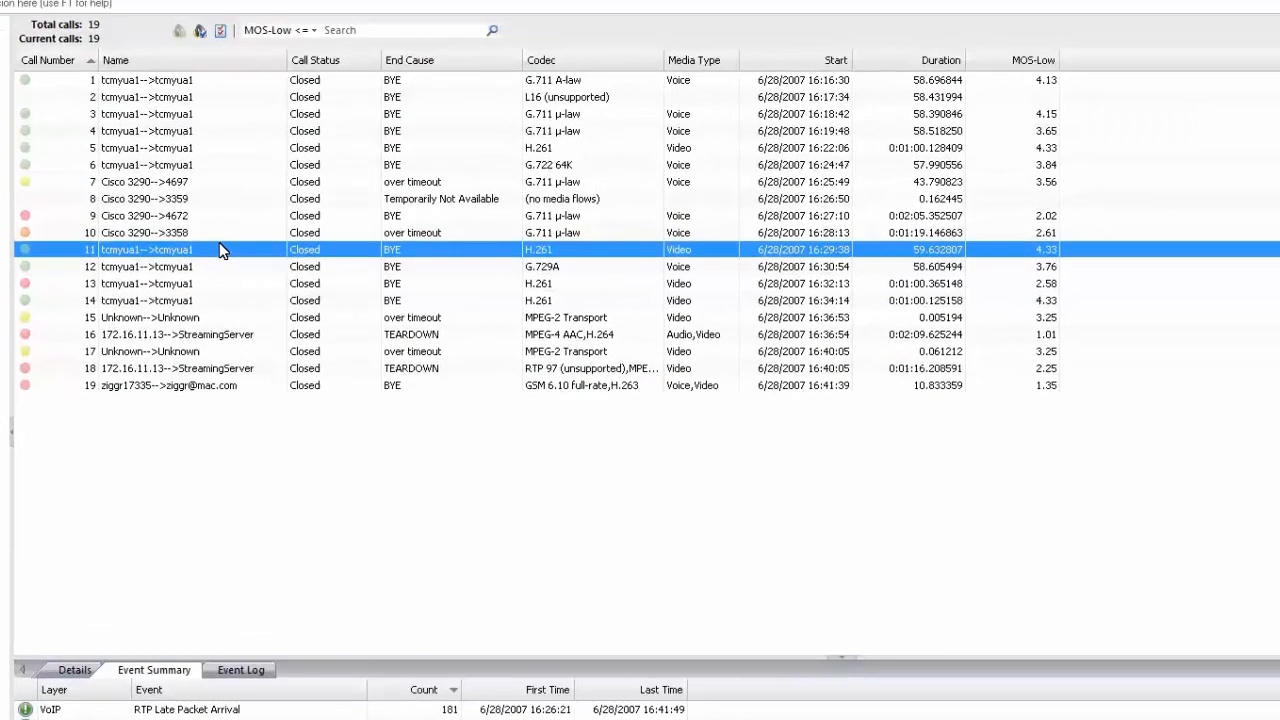
right_click(241, 262)
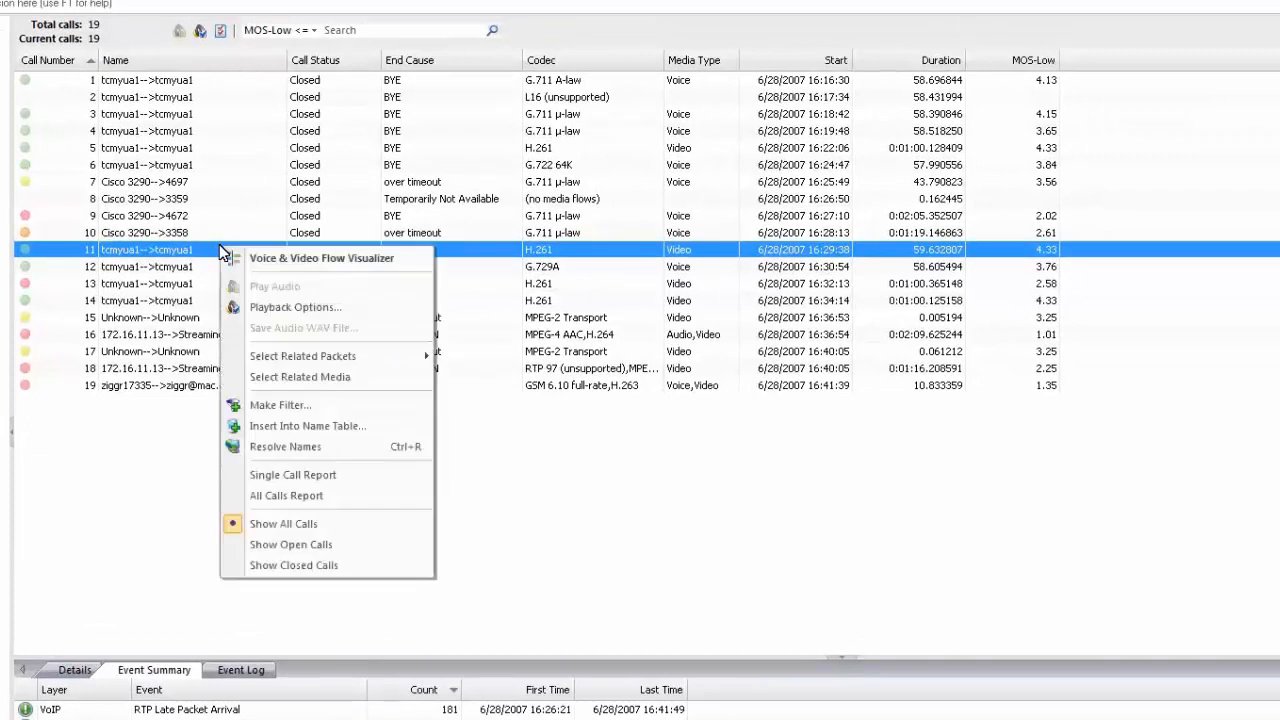
left_click(263, 476)
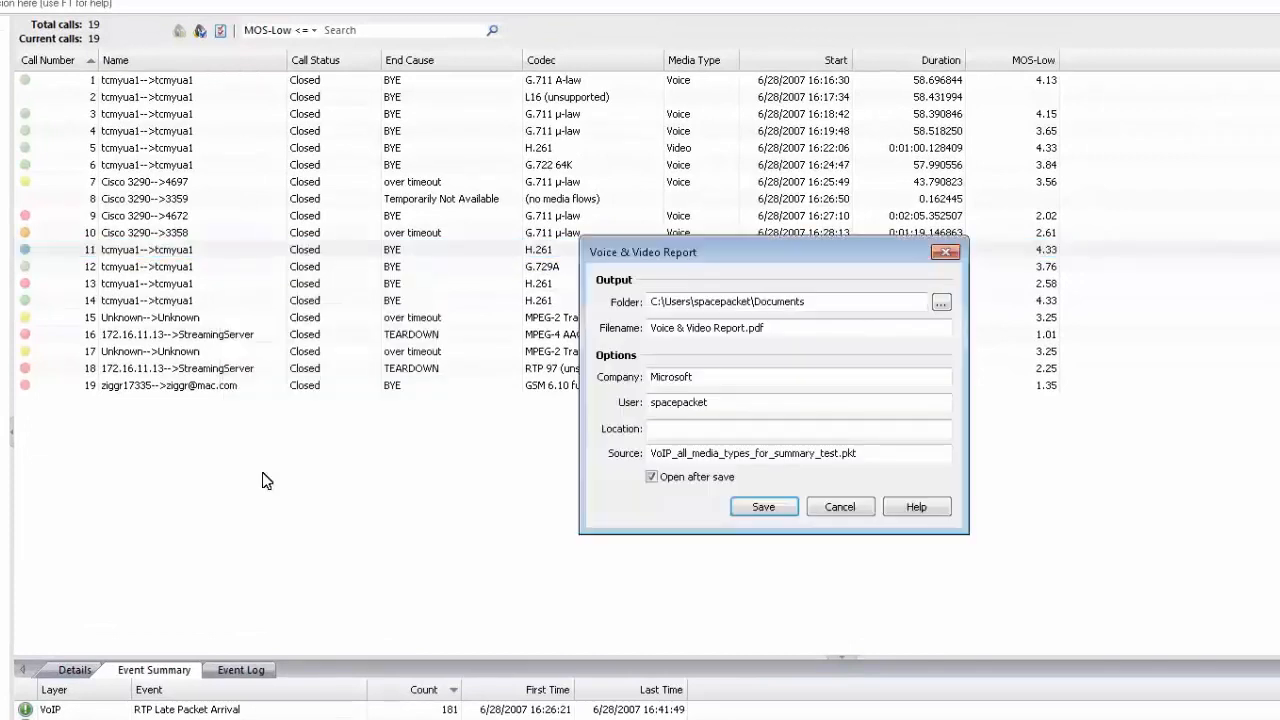
left_click(762, 508)
left_click(772, 431)
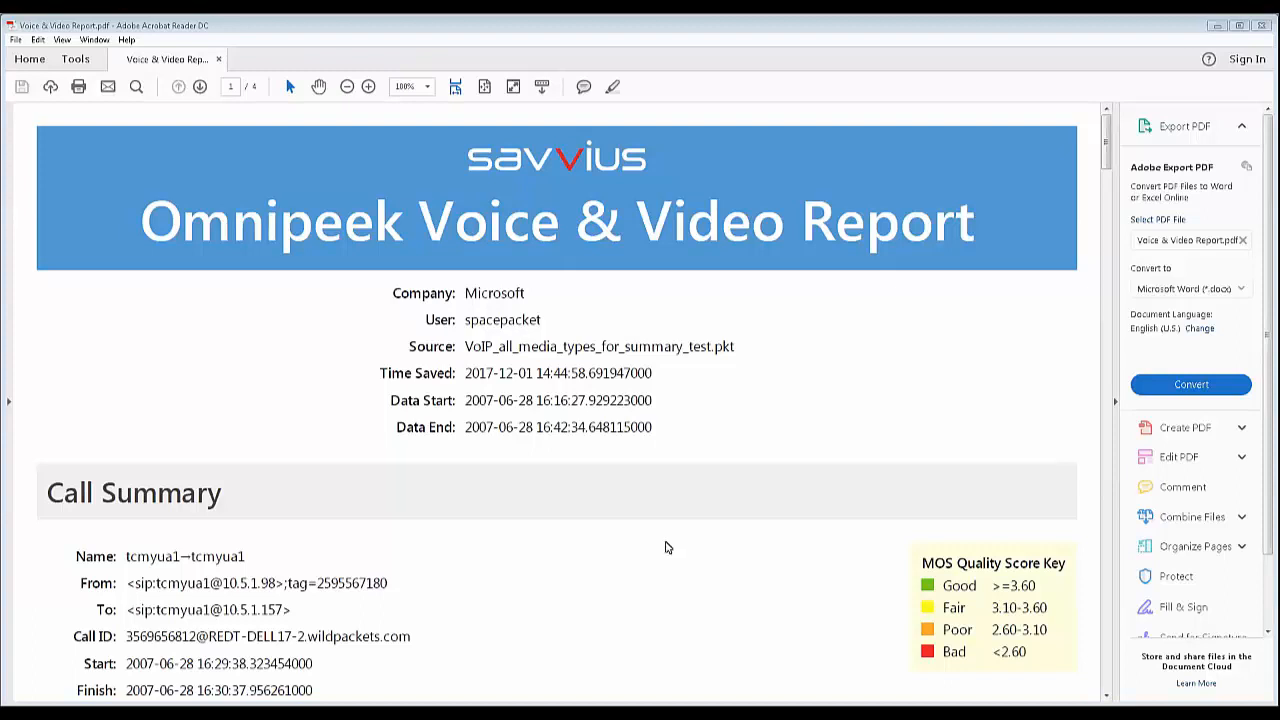
Step: Read through the single call report's Call Summary, Call Details, Event Summary, Events and Media Flows sections
scroll(667, 547, "down", 4)
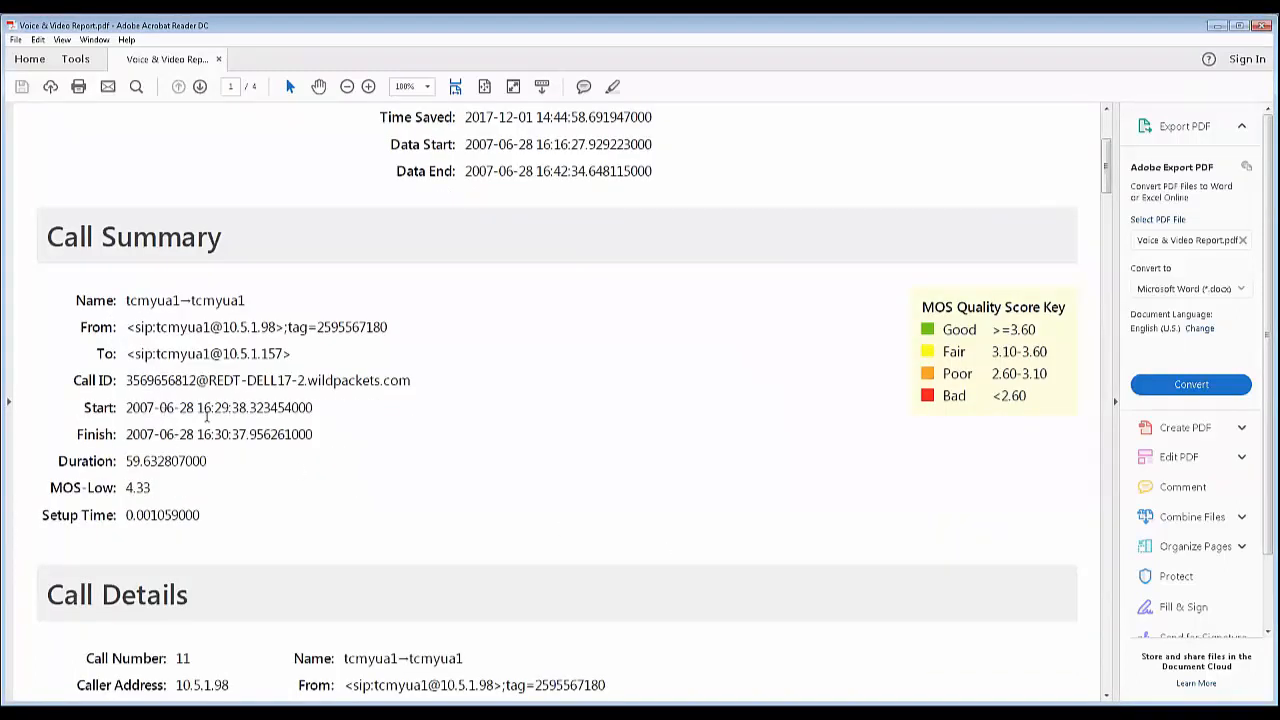
scroll(530, 505, "down", 8)
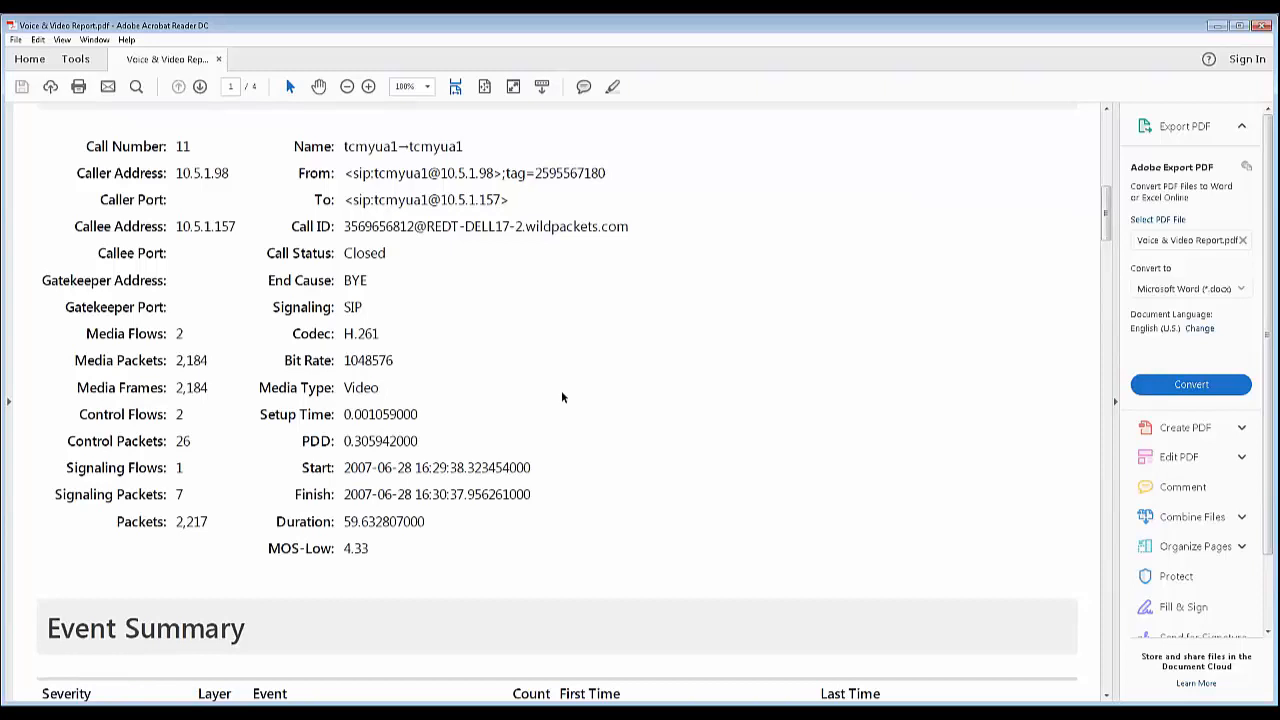
scroll(561, 397, "down", 8)
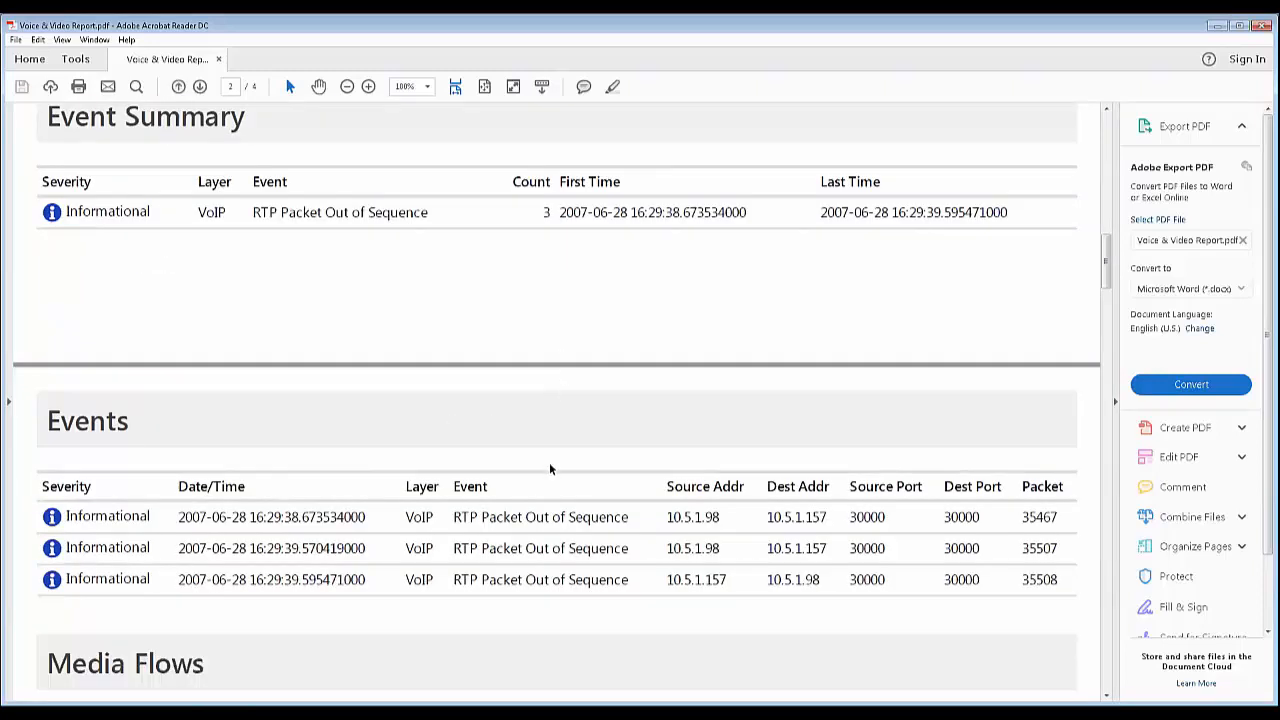
scroll(549, 462, "down", 6)
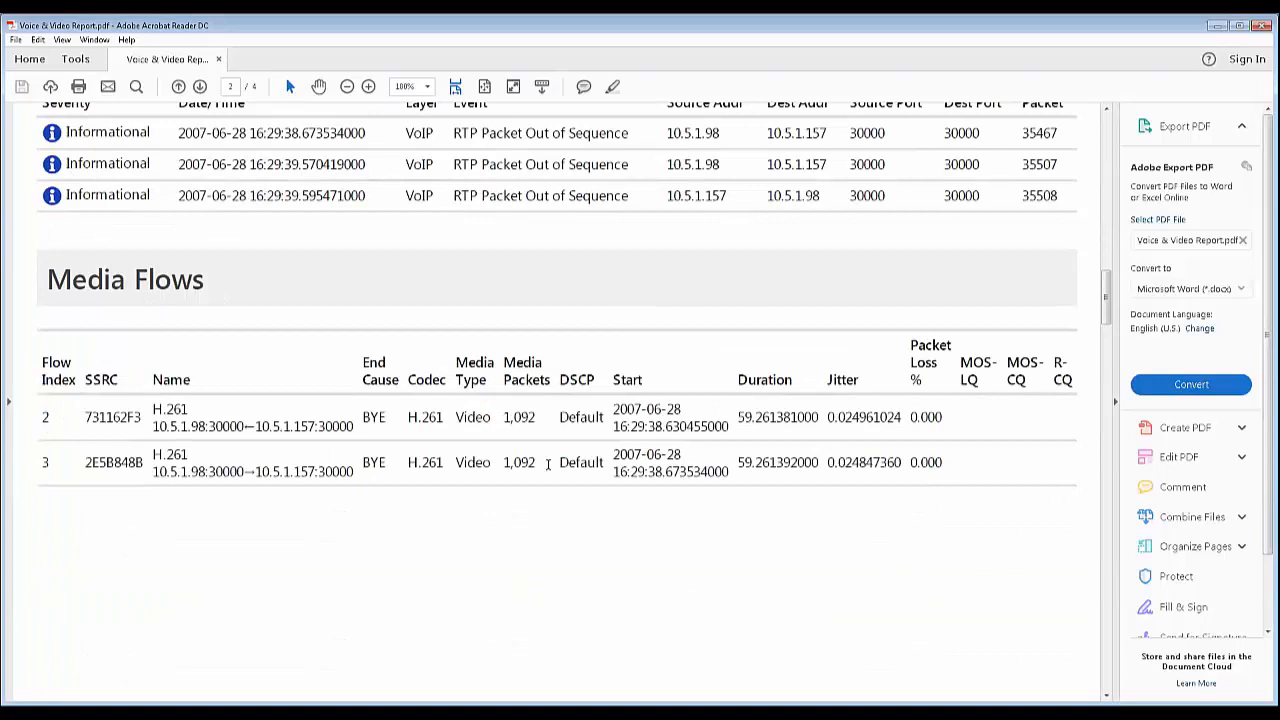
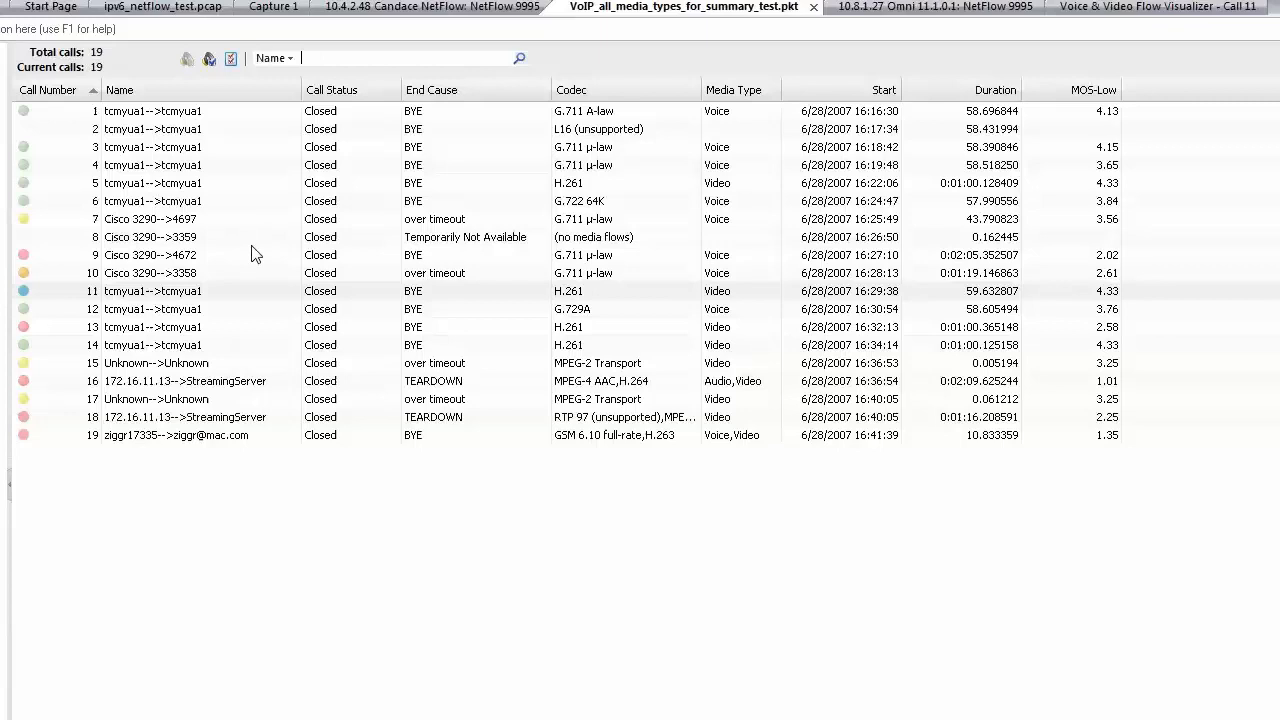
Step: Search the calls list for calls with a MOS-Low value of 2 or less
left_click(291, 58)
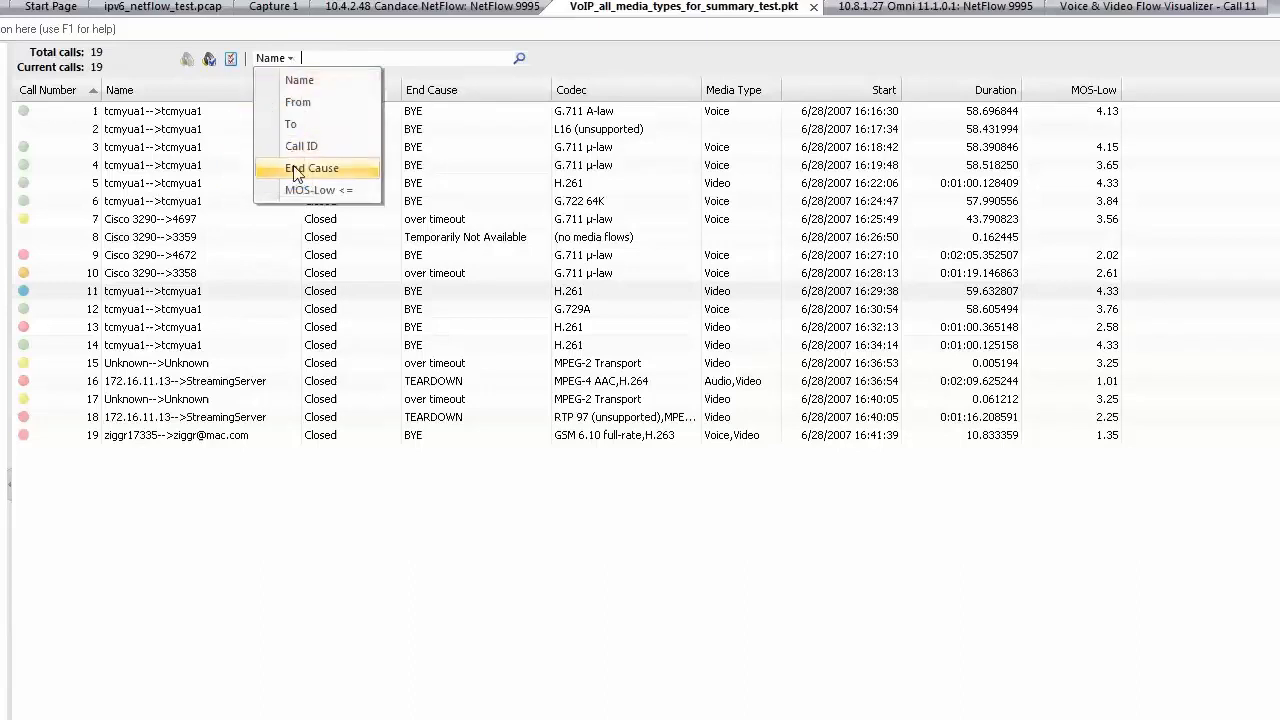
left_click(296, 190)
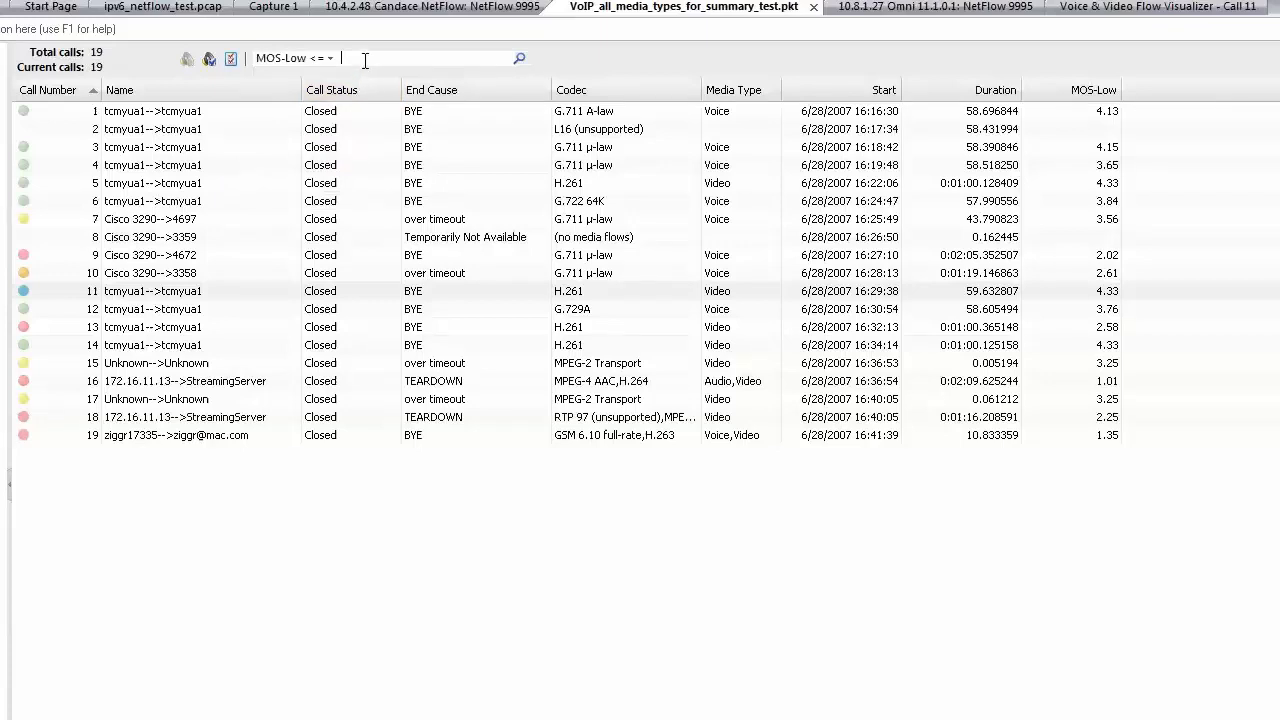
type("2")
key("Return")
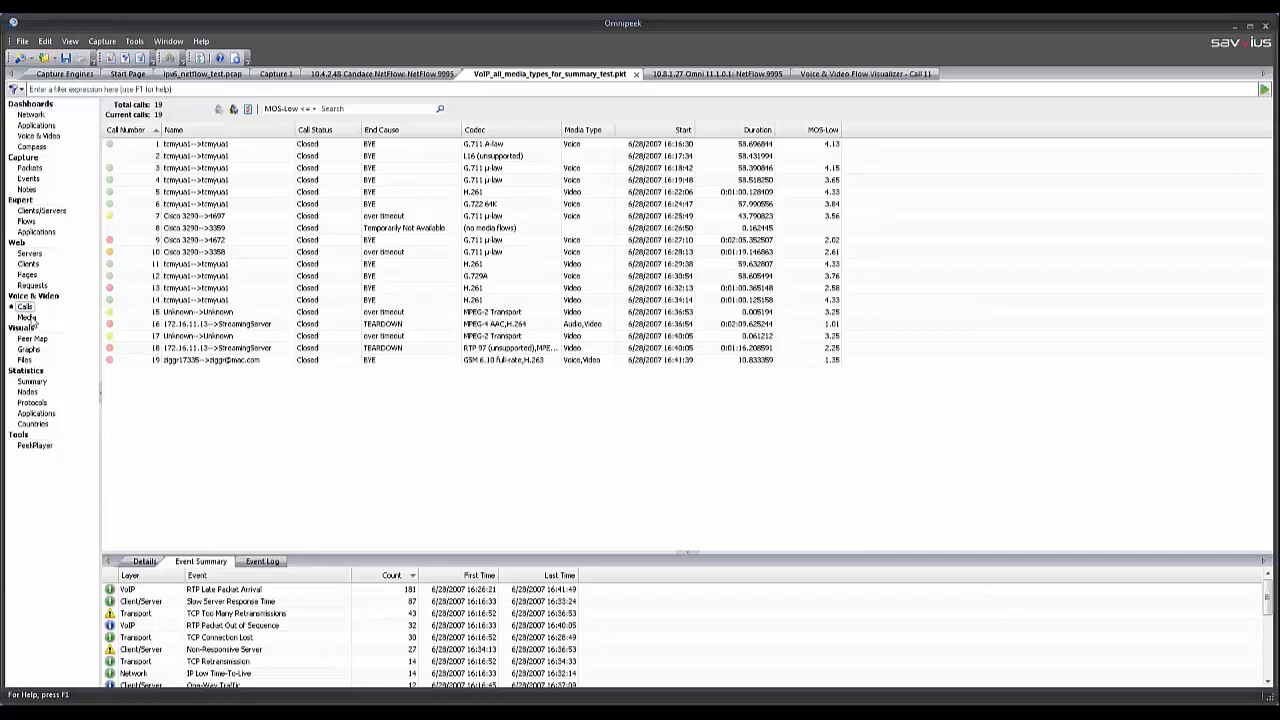
Step: Examine the capture's voice and video media flows and their DSCP values, selecting the flow of call 17
left_click(28, 317)
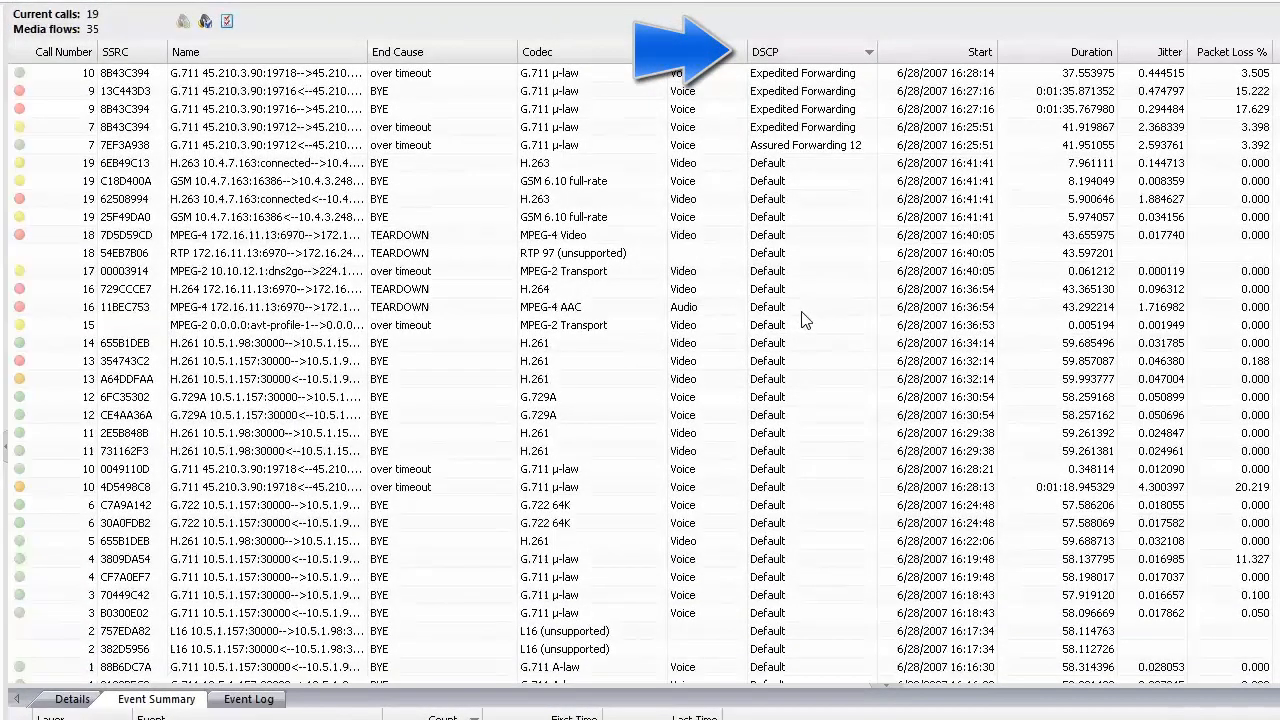
left_click(848, 276)
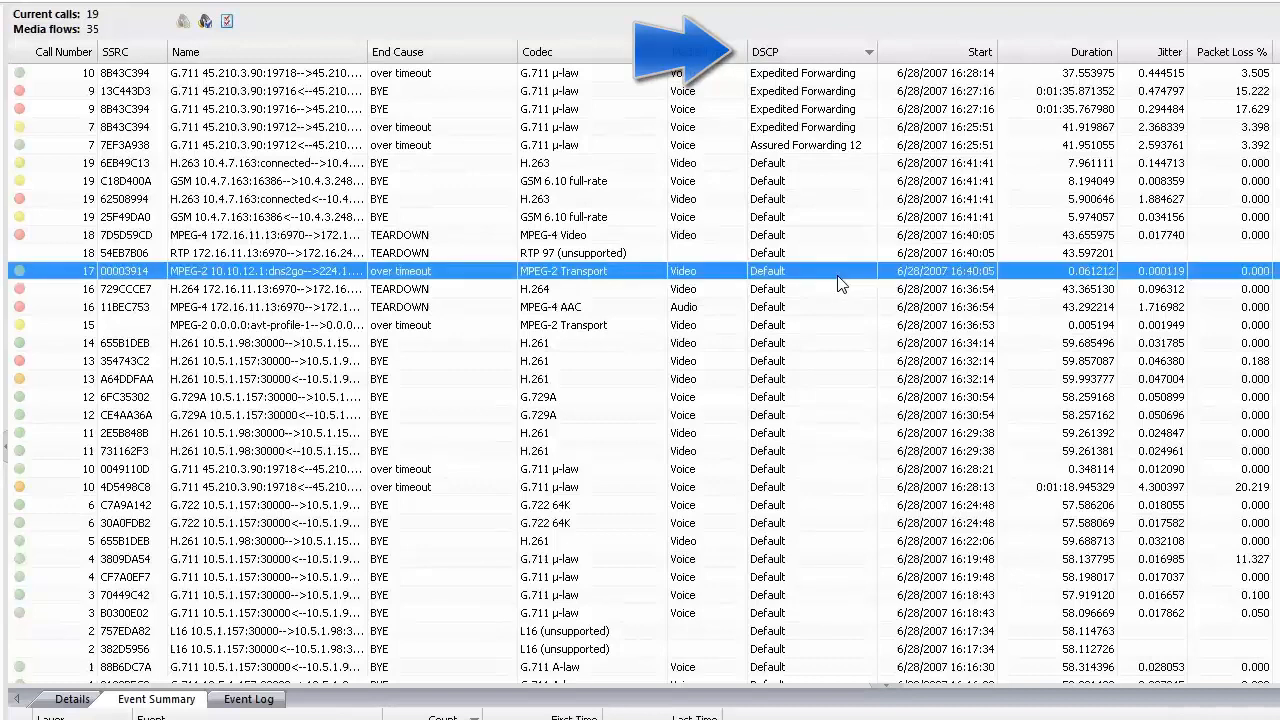
scroll(840, 280, "down", 1)
scroll(840, 284, "up", 1)
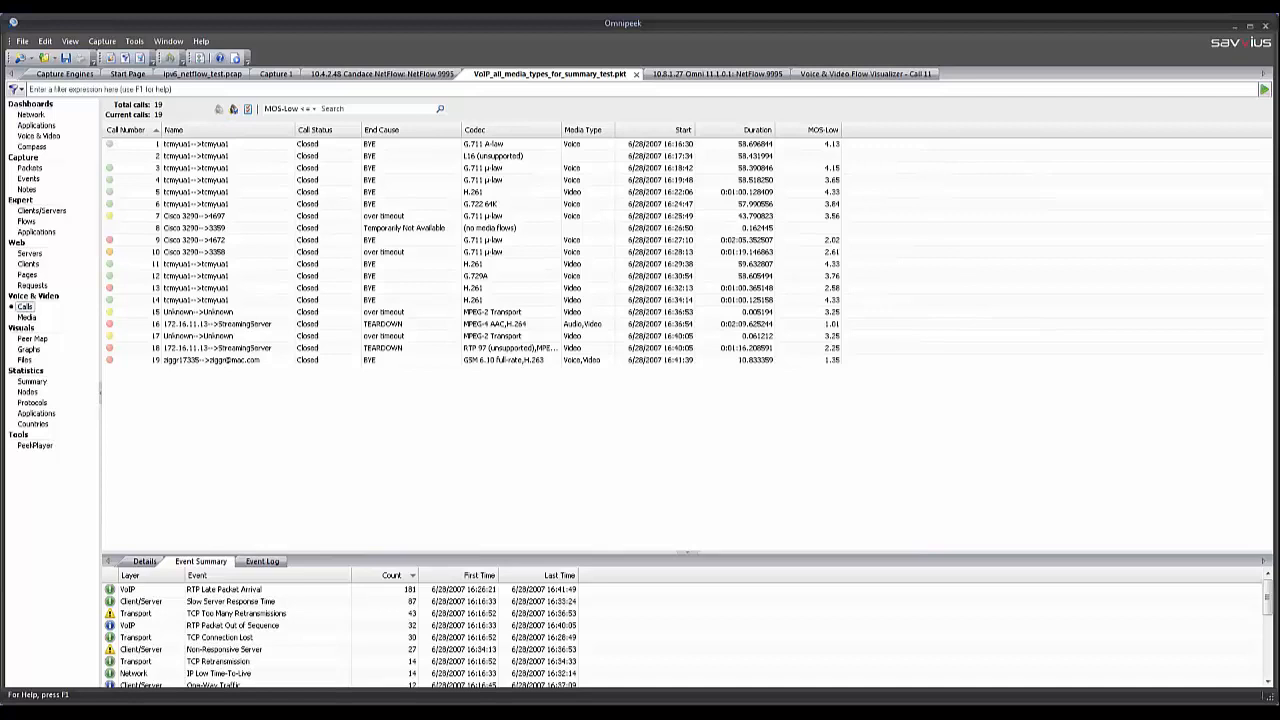
Step: Highlight the calls affected by the RTP Late Packet Arrival event and by the TCP Retransmission event
left_click(198, 592)
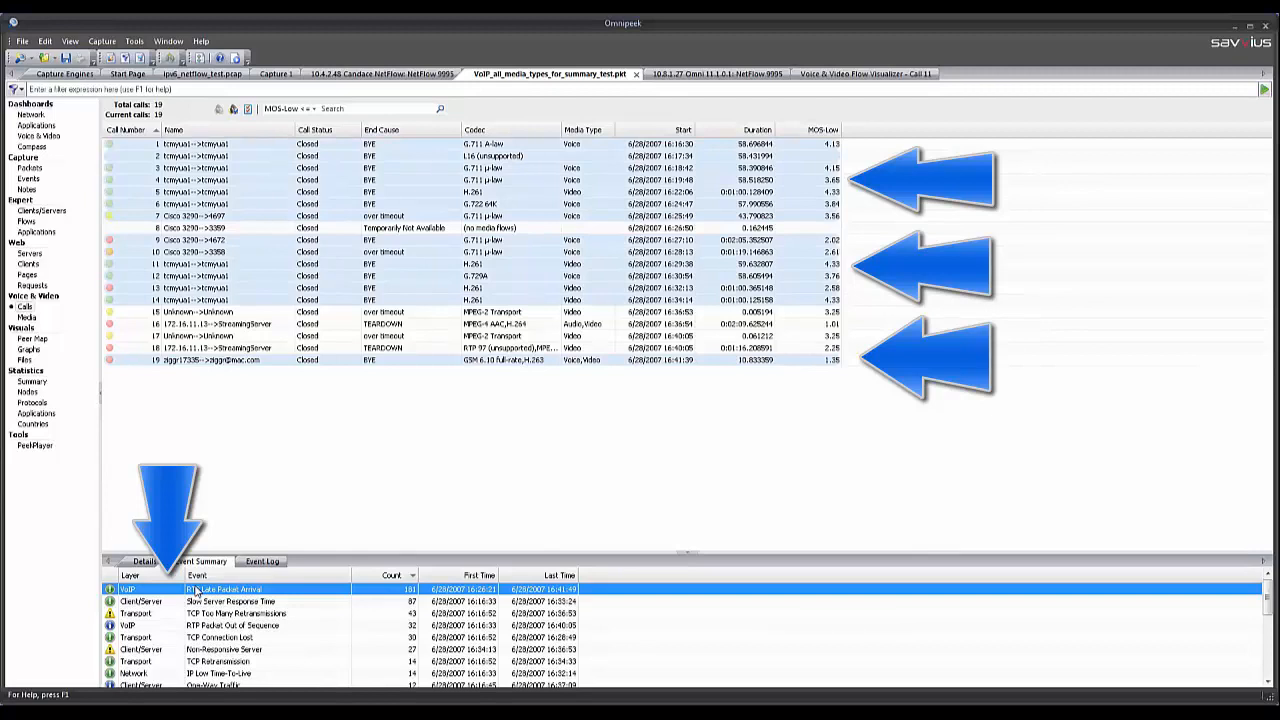
left_click(198, 661)
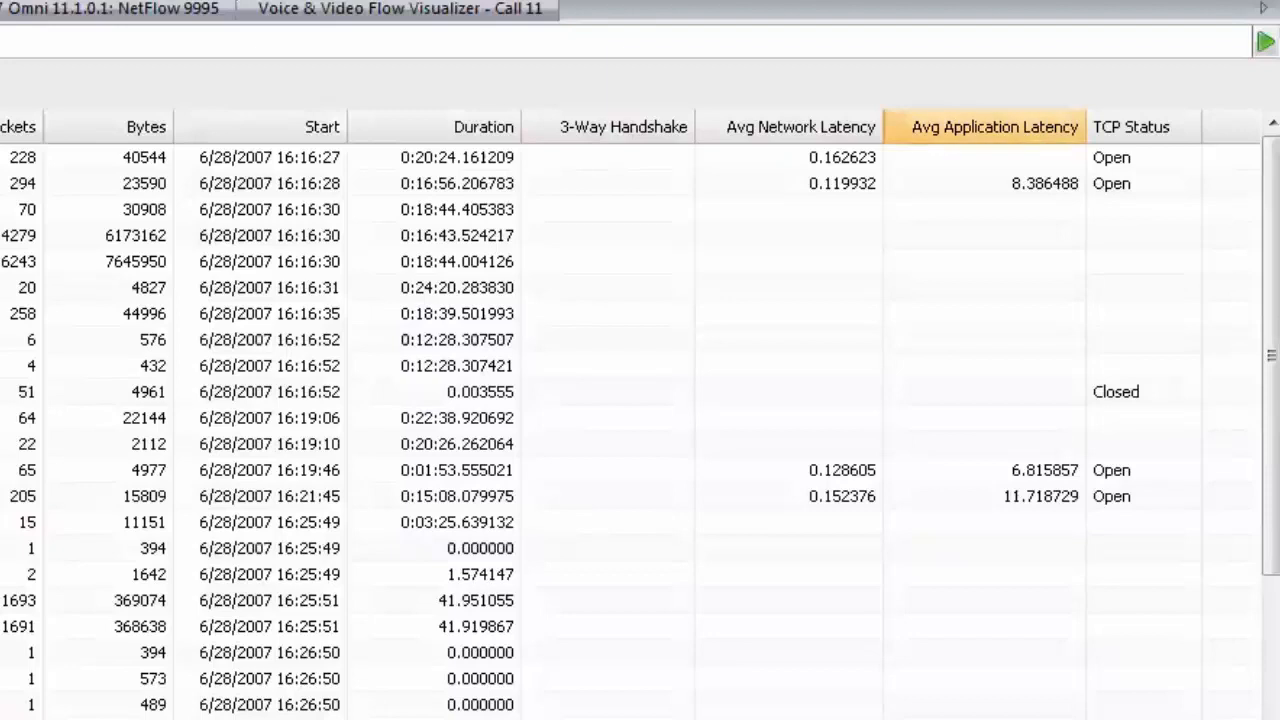
Step: Review the available columns for the expert flows, sort the flows by average network latency in descending order, and reopen the column list
right_click(995, 127)
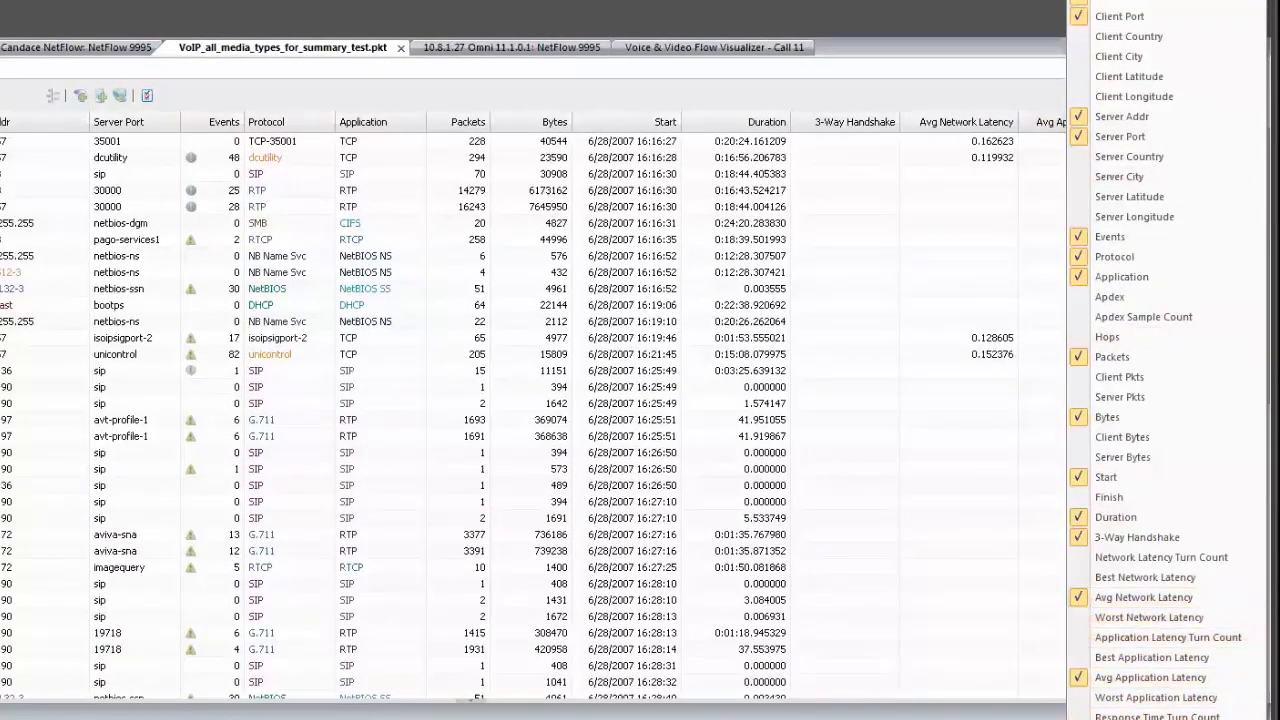
left_click(872, 91)
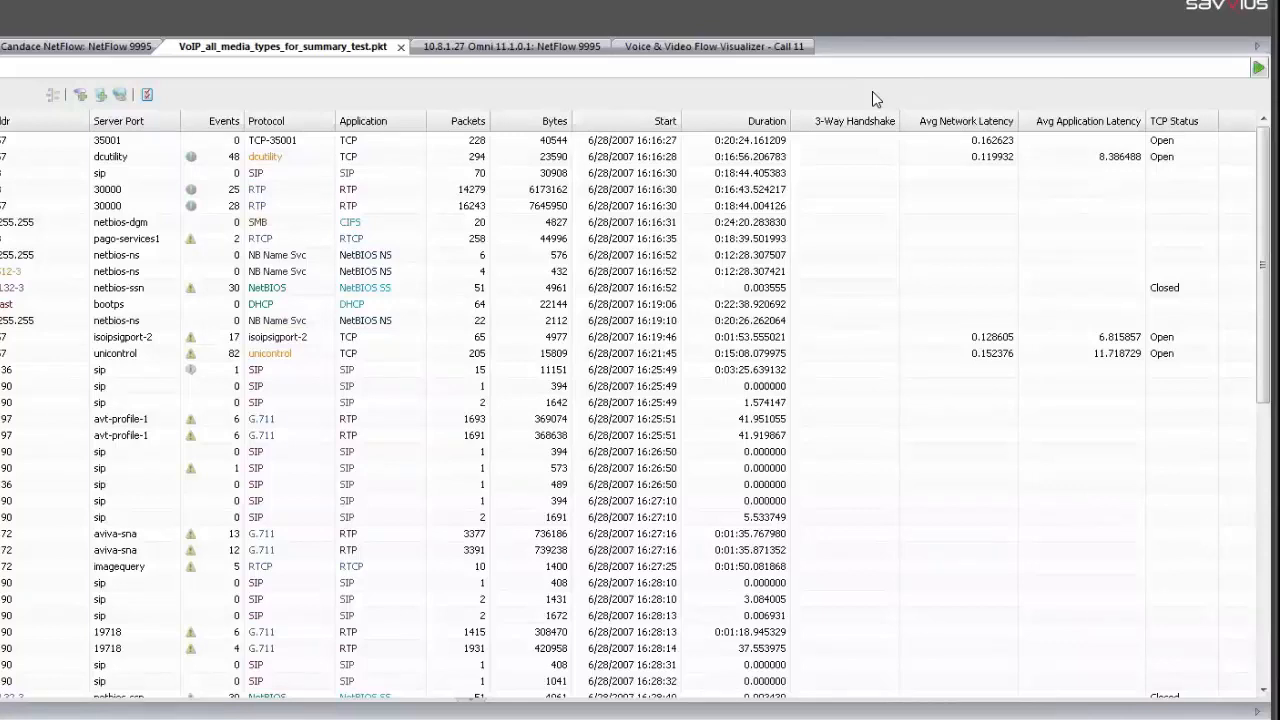
left_click(966, 121)
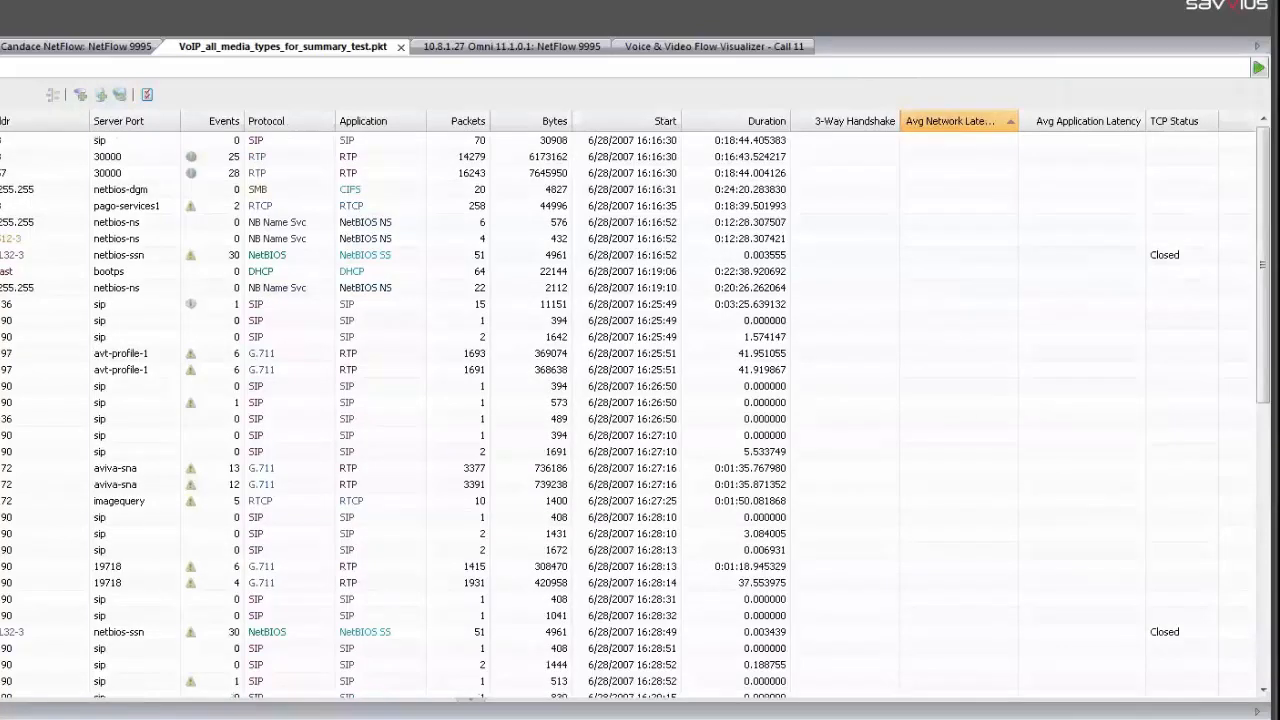
left_click(966, 121)
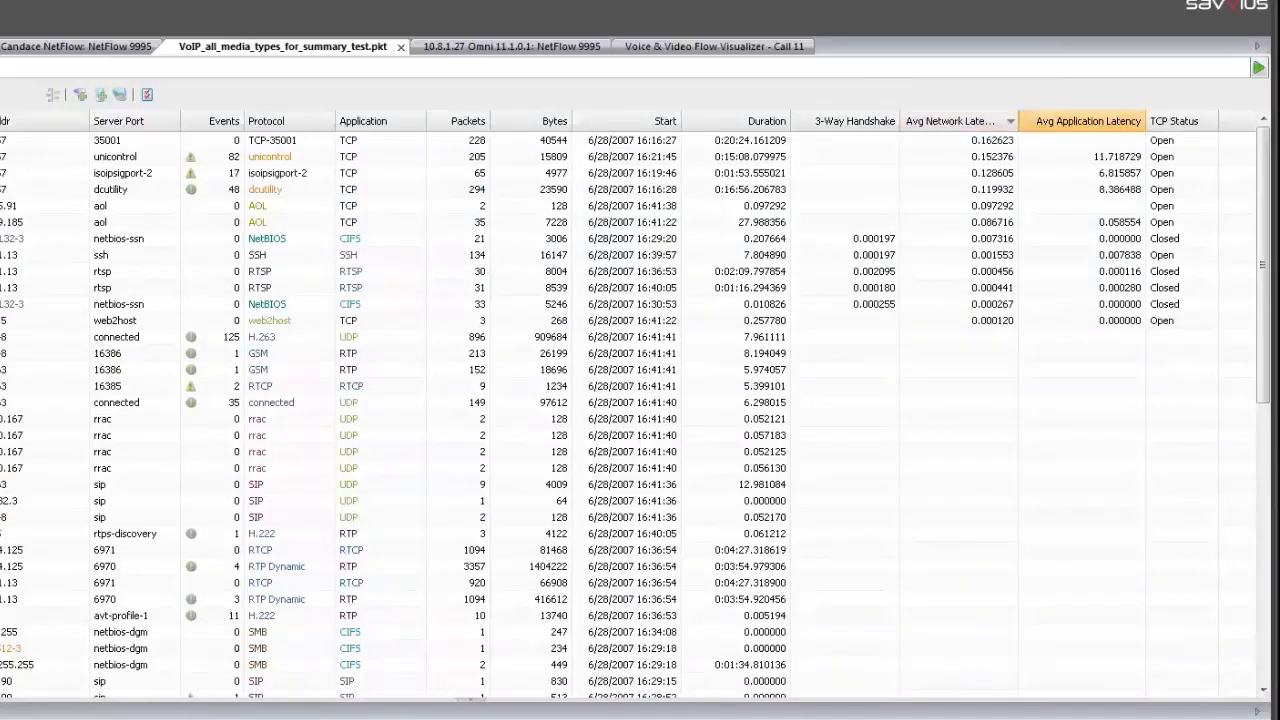
right_click(1088, 121)
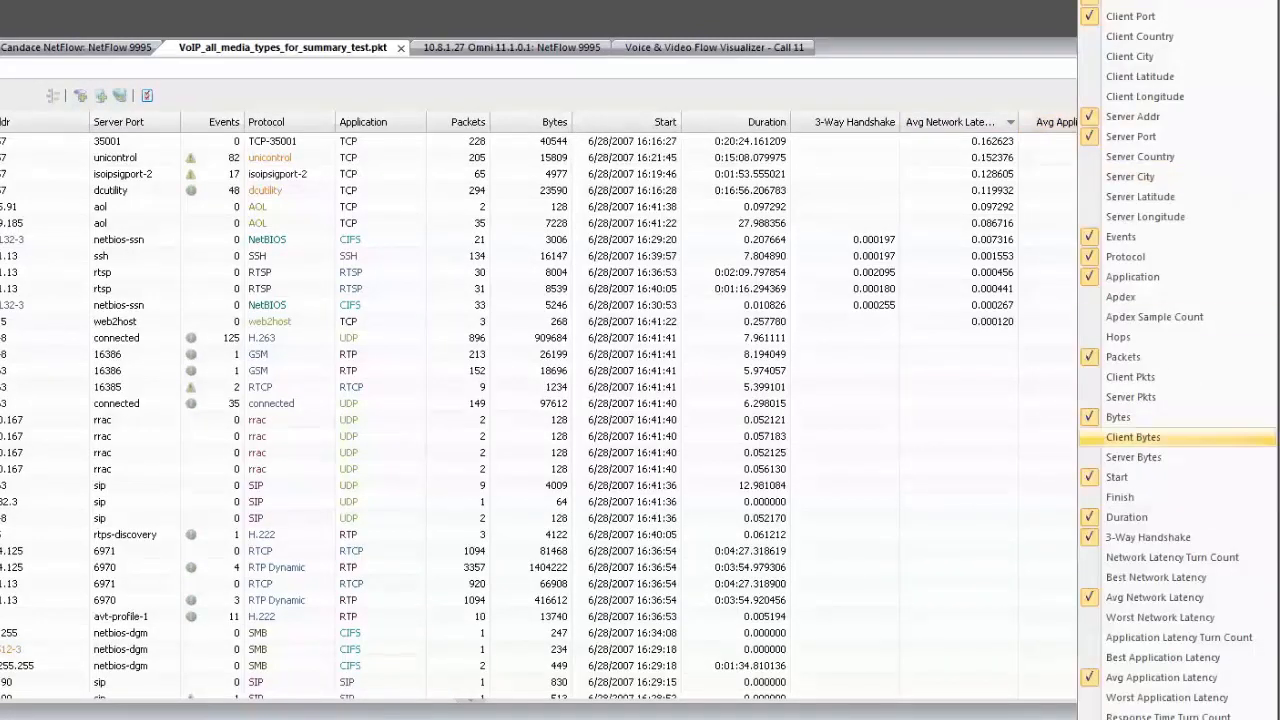